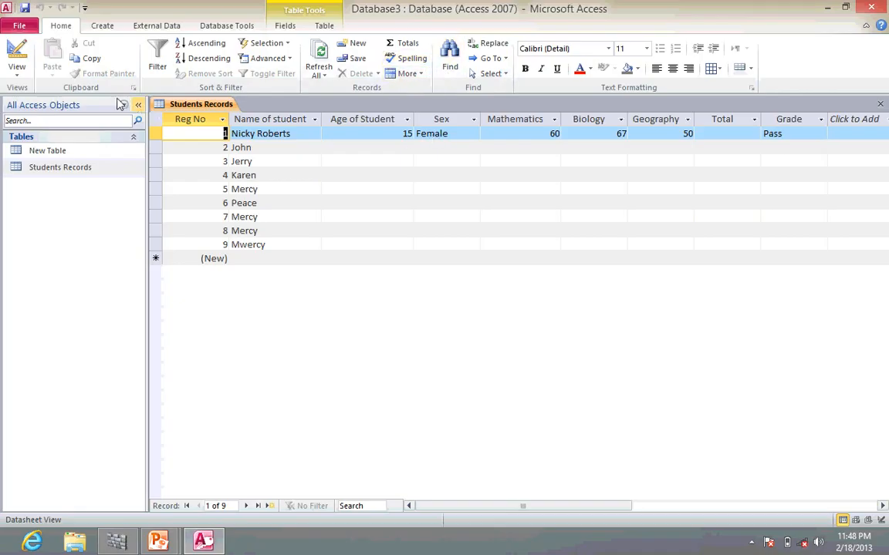
Display the Students Records table in PivotChart View and add Reg No as a series field.
left_click(19, 79)
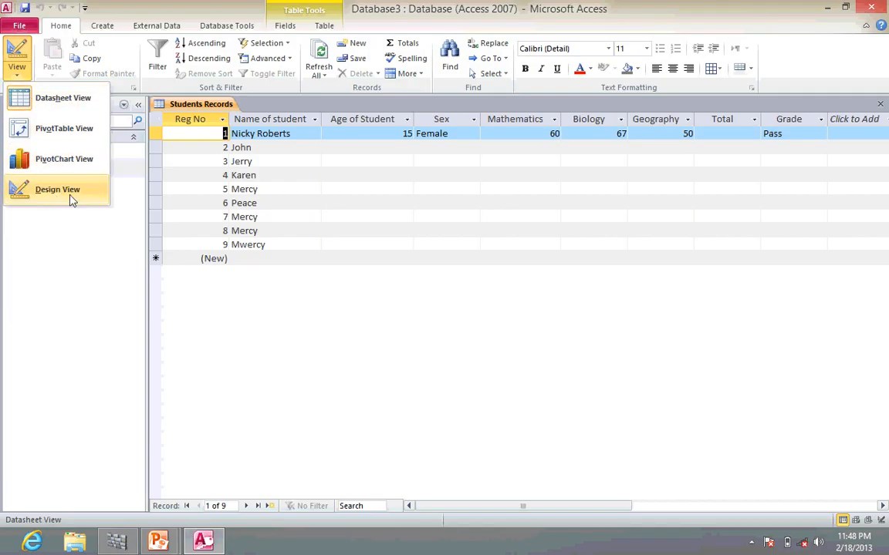
left_click(70, 164)
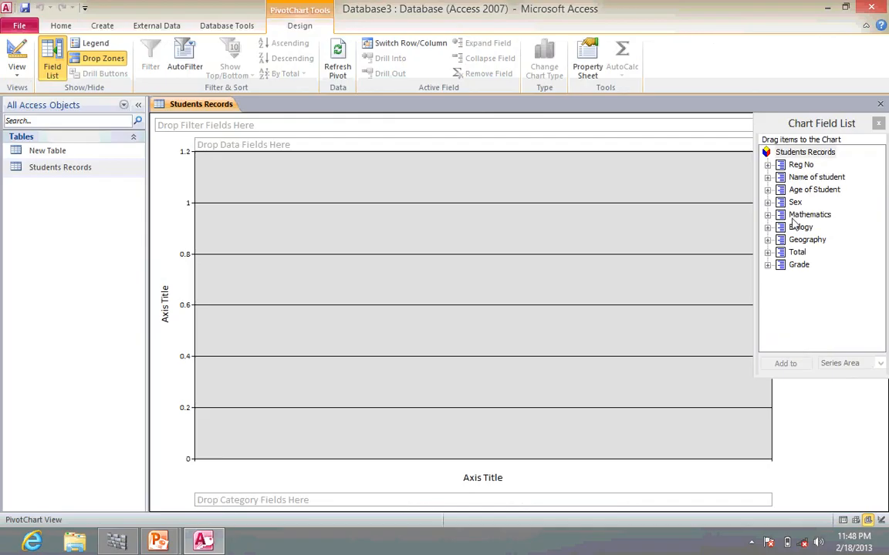
left_click(802, 166)
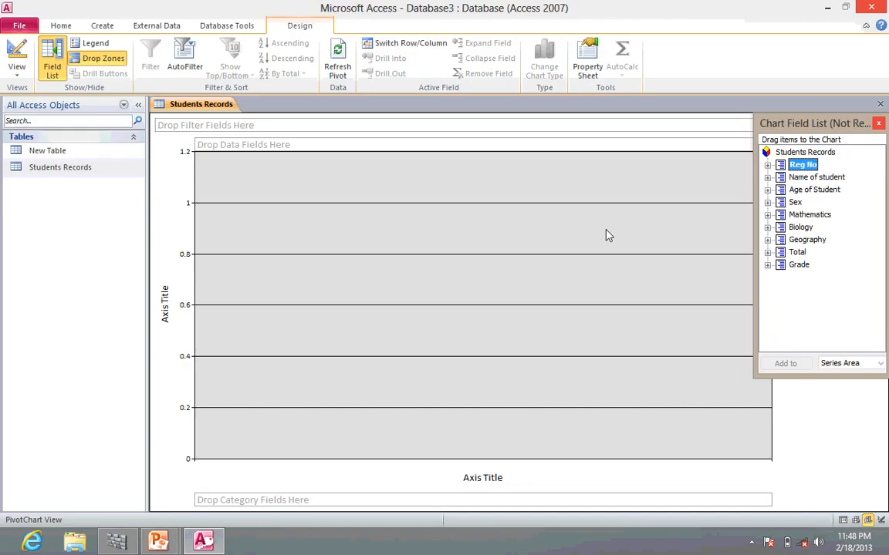
left_click(607, 236)
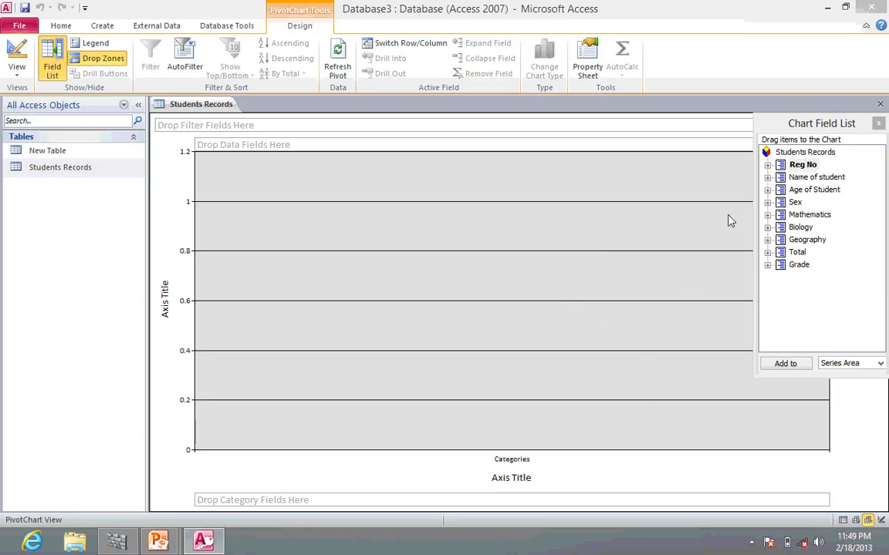
left_click(769, 165)
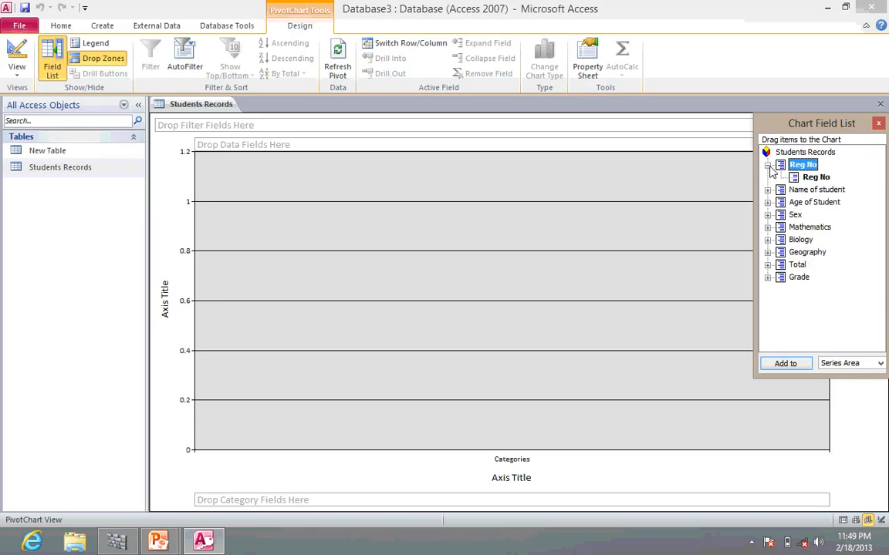
left_click(814, 177)
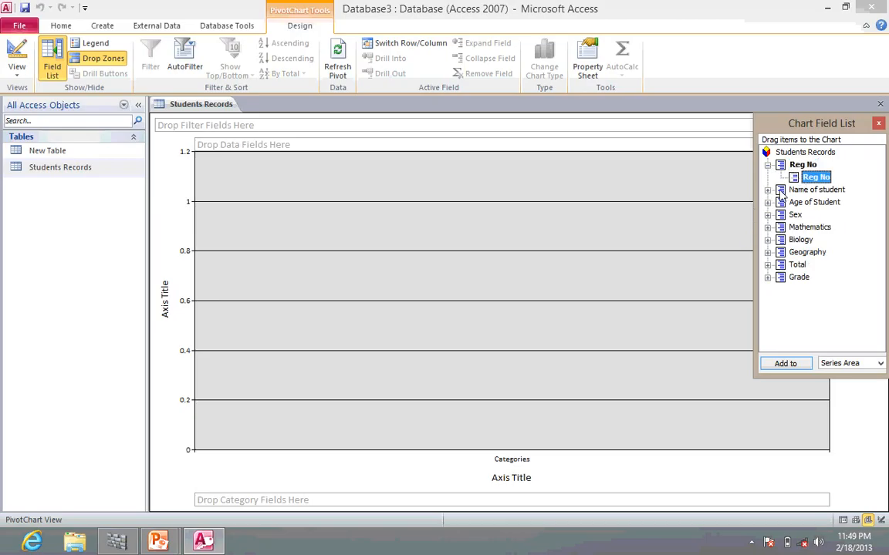
Hide the chart field list and look through the Reg No filter values on the chart.
left_click(878, 125)
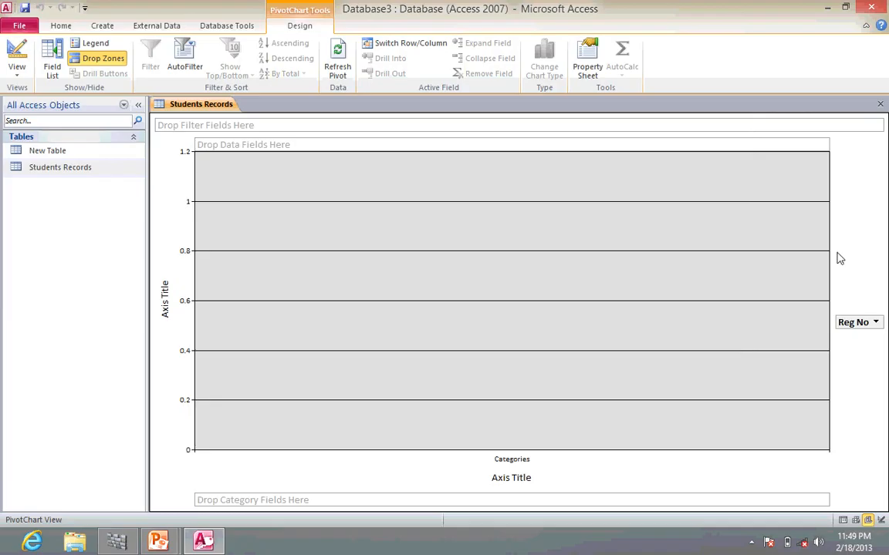
left_click(876, 322)
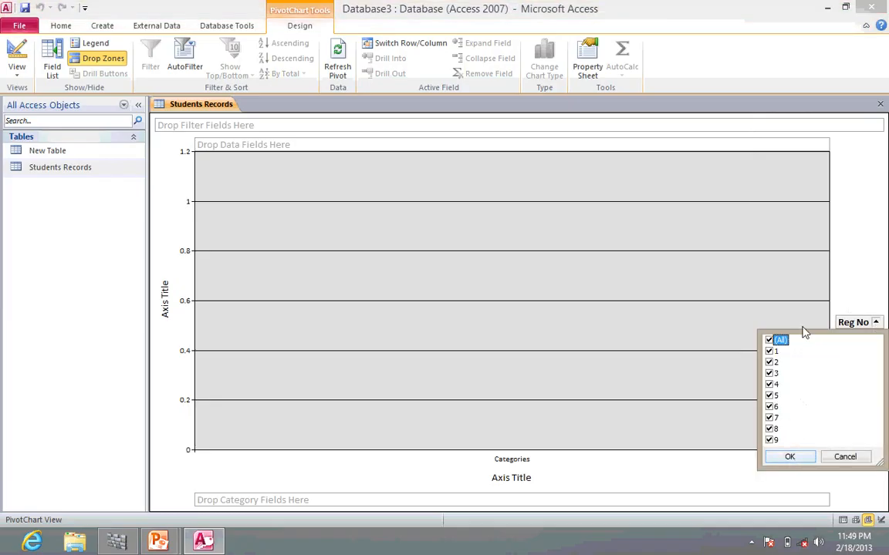
left_click(854, 266)
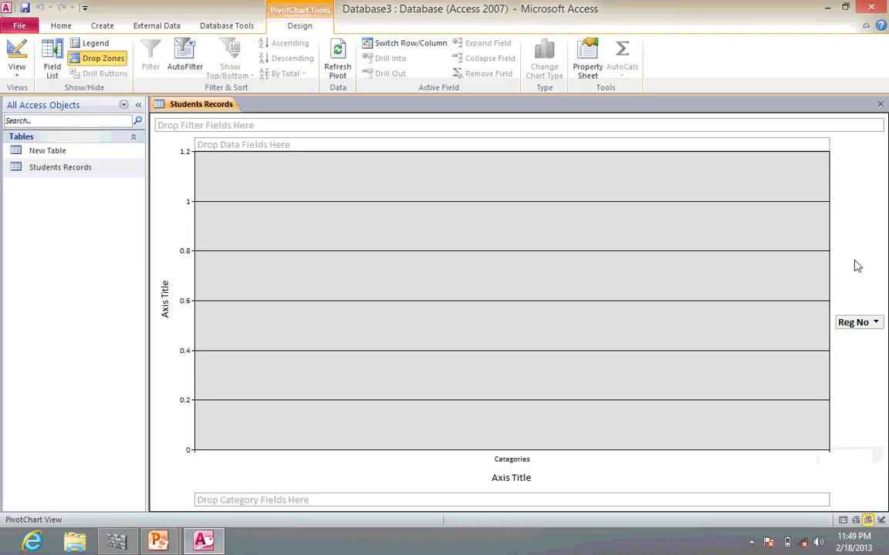
Close the PivotChart without saving the layout changes and reopen the Students Records table.
left_click(880, 104)
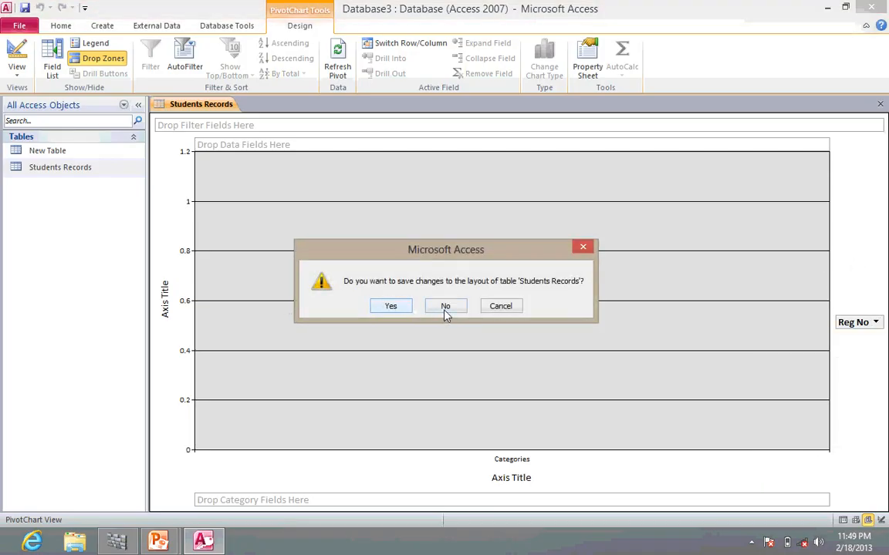
left_click(445, 307)
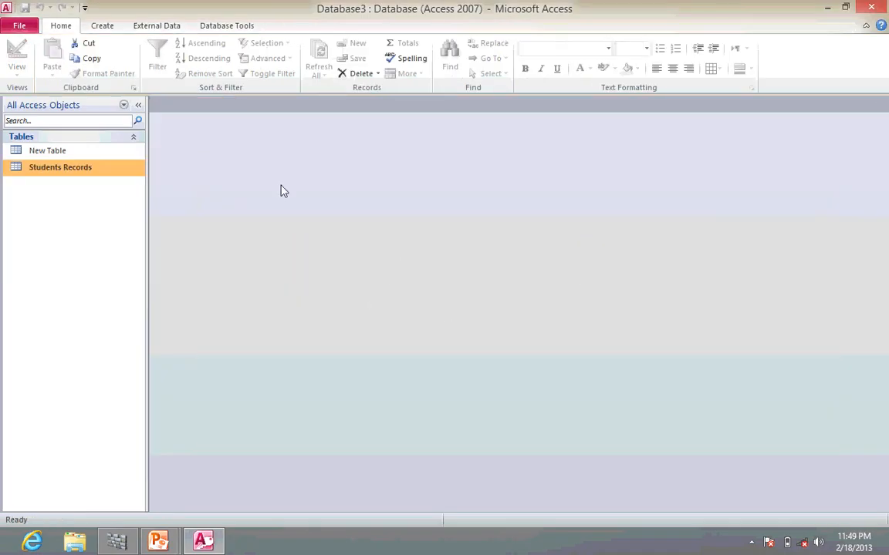
double_click(104, 169)
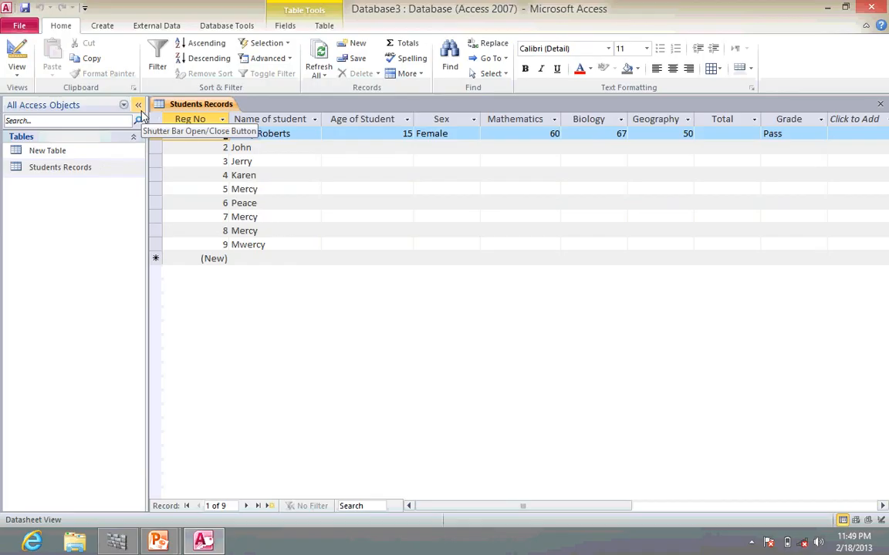
Display Students Records in PivotTable View and add Age of Student, Mathematics and Geography as detail fields.
left_click(16, 66)
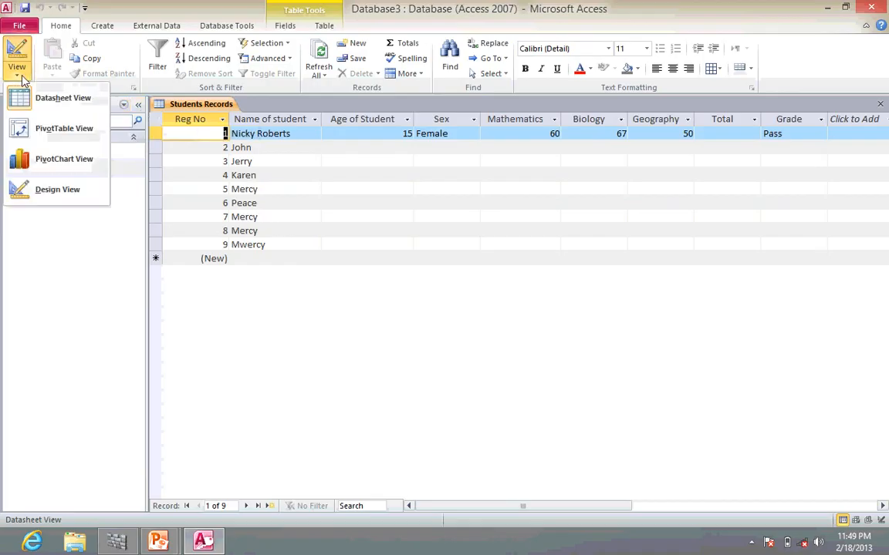
left_click(61, 130)
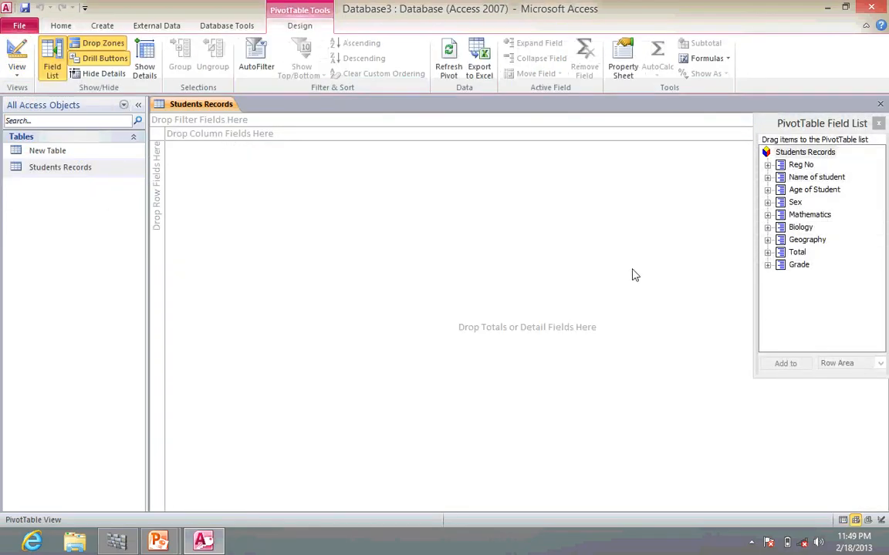
left_click(797, 192)
left_click_drag(797, 193, 591, 248)
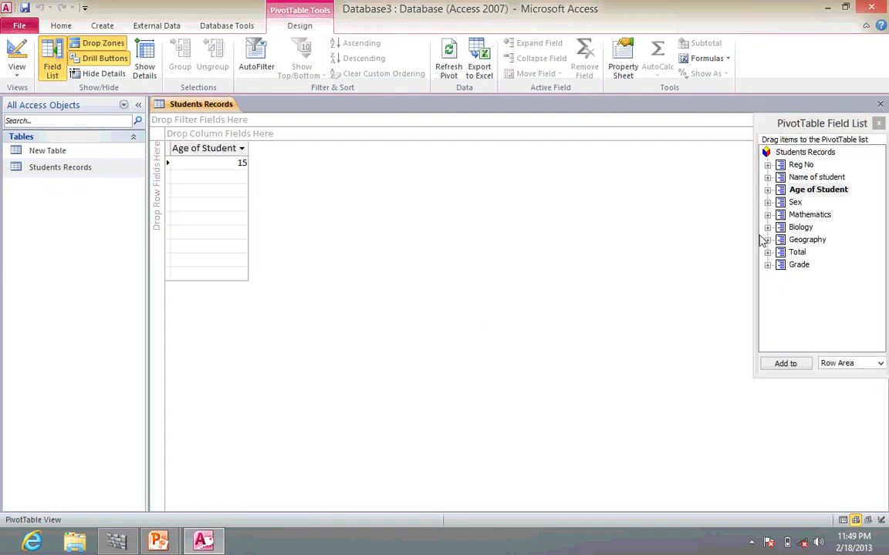
left_click_drag(806, 216, 557, 295)
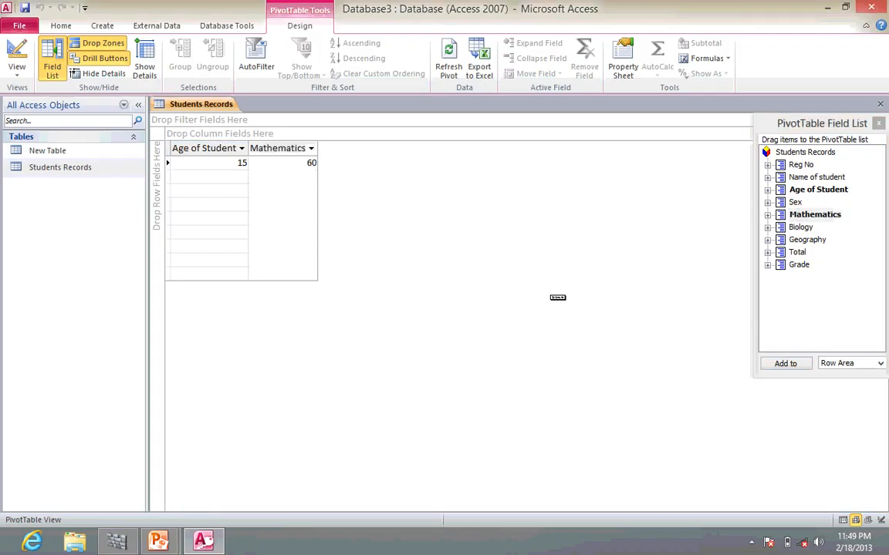
left_click_drag(794, 240, 236, 378)
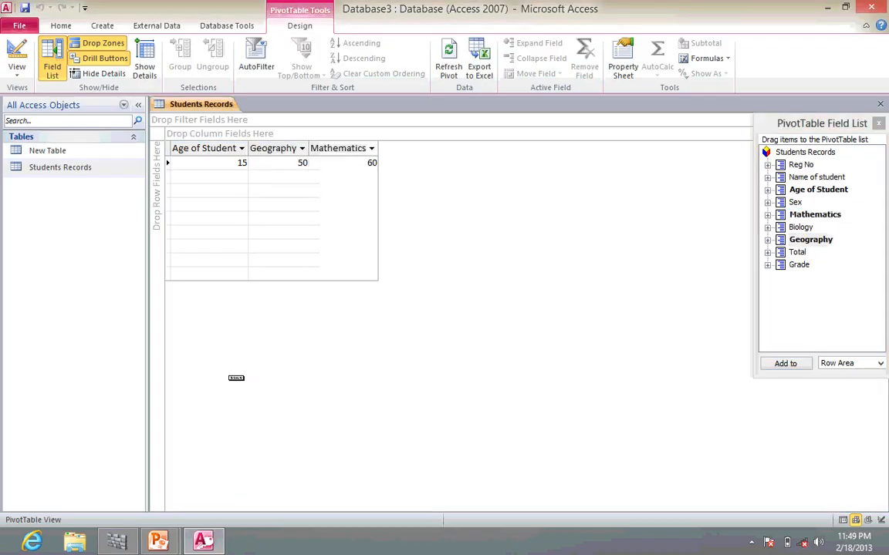
Close the PivotTable field list, discard the table's layout changes and reopen Students Records in Datasheet View.
left_click(878, 122)
left_click(879, 103)
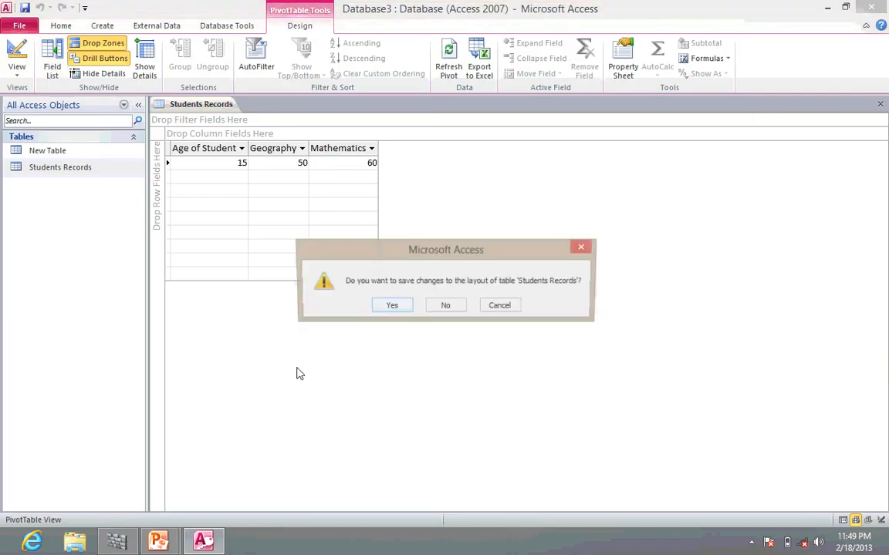
left_click(445, 306)
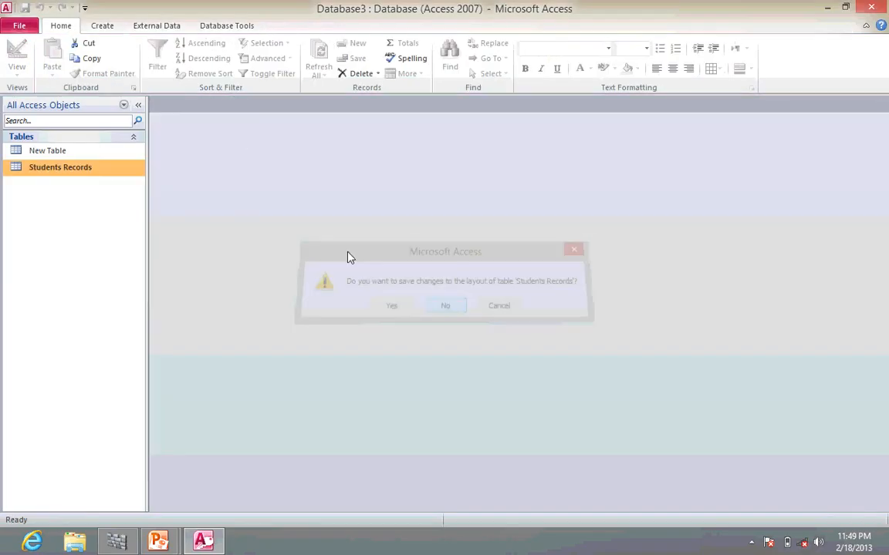
double_click(108, 168)
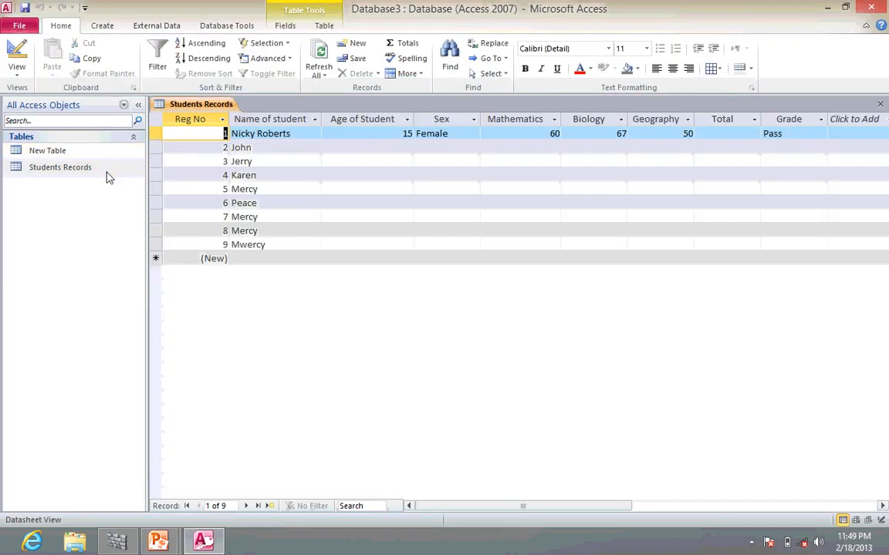
left_click(17, 76)
left_click(17, 81)
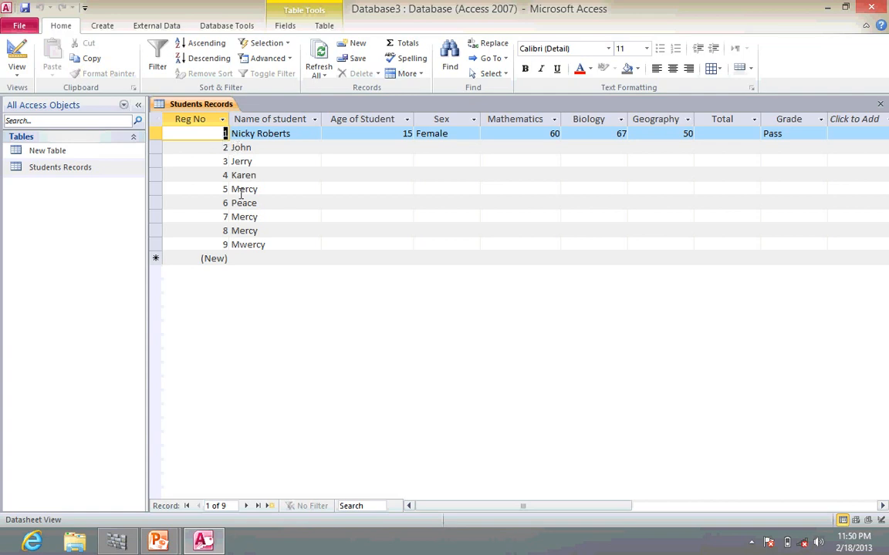
Start a new record in Students Records from the row with Reg No 2.
left_click(153, 147)
right_click(154, 147)
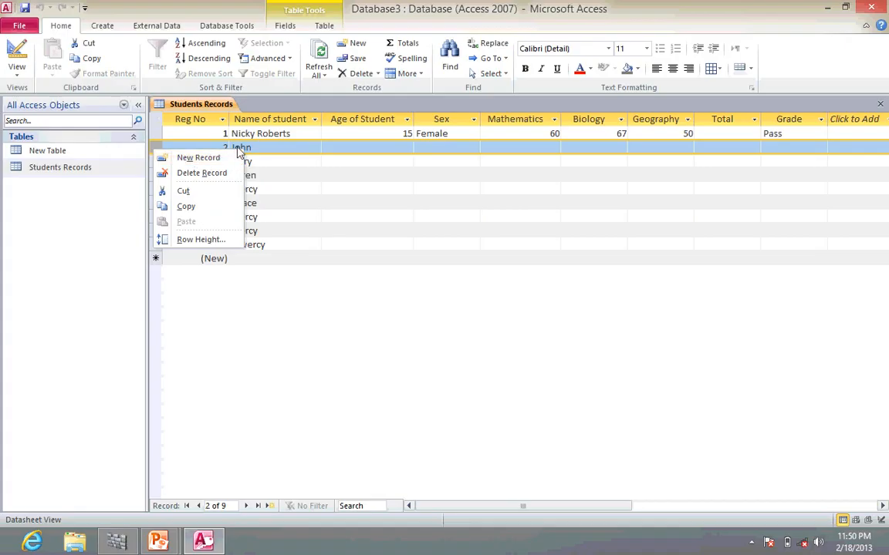
left_click(206, 160)
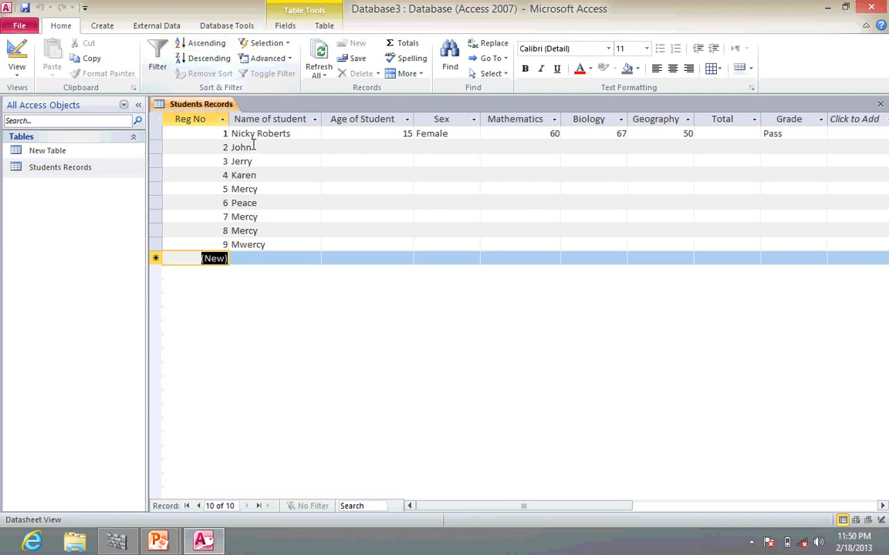
Sort the records in ascending order by Reg No and by the Name of student column.
left_click(200, 44)
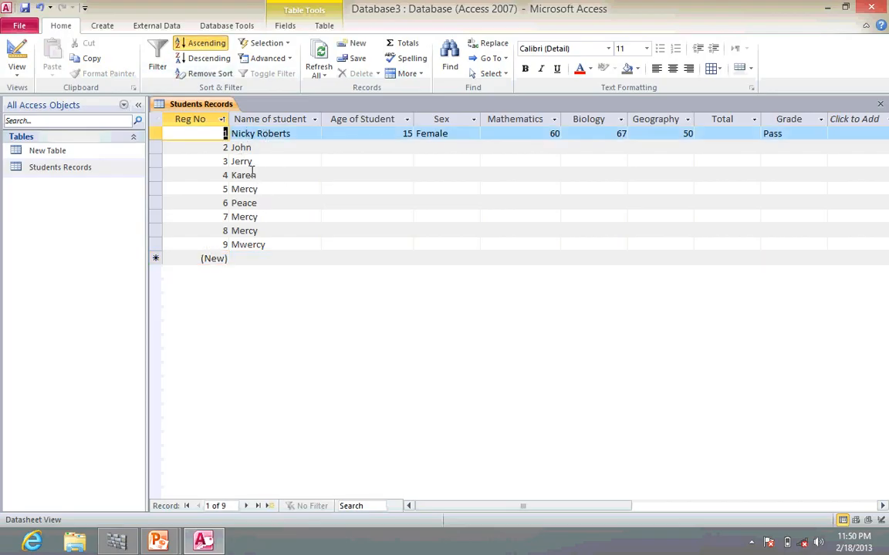
left_click(196, 44)
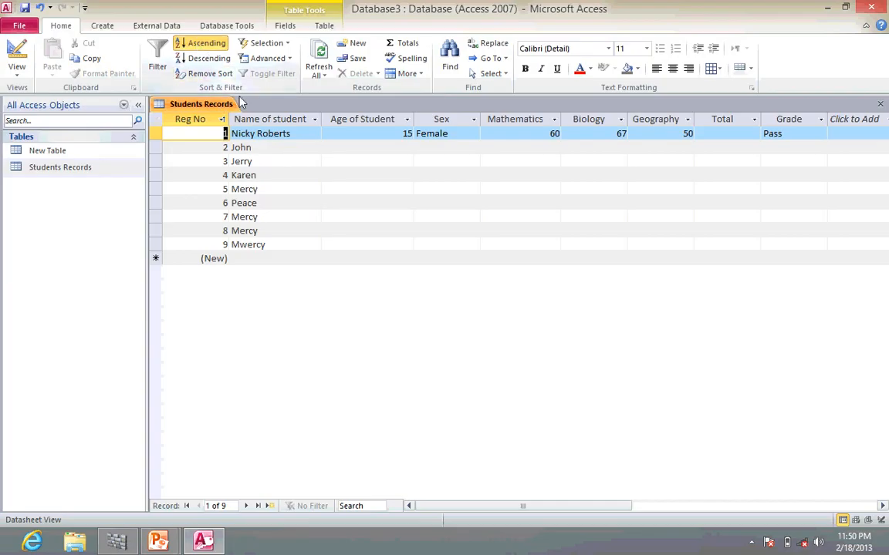
left_click(250, 118)
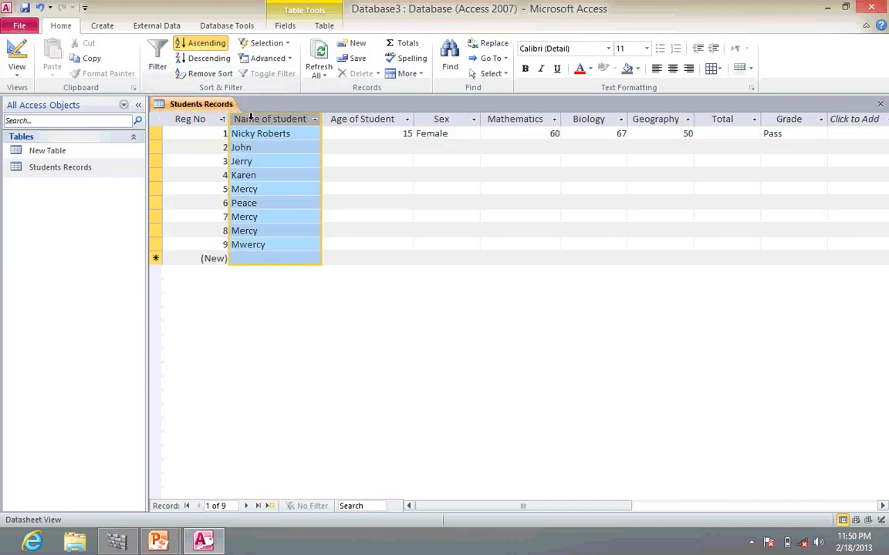
left_click(214, 47)
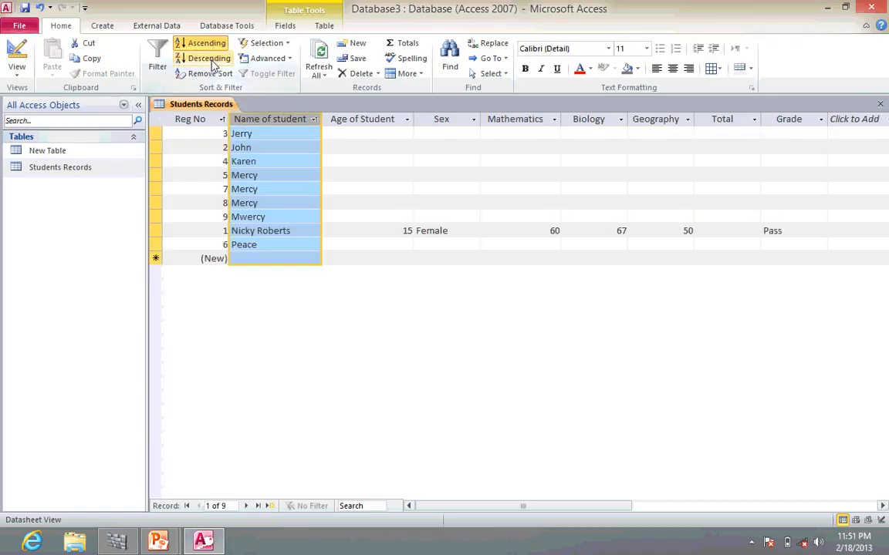
Sort the Name of student column in descending order, and remove all sorting from the table.
left_click(208, 59)
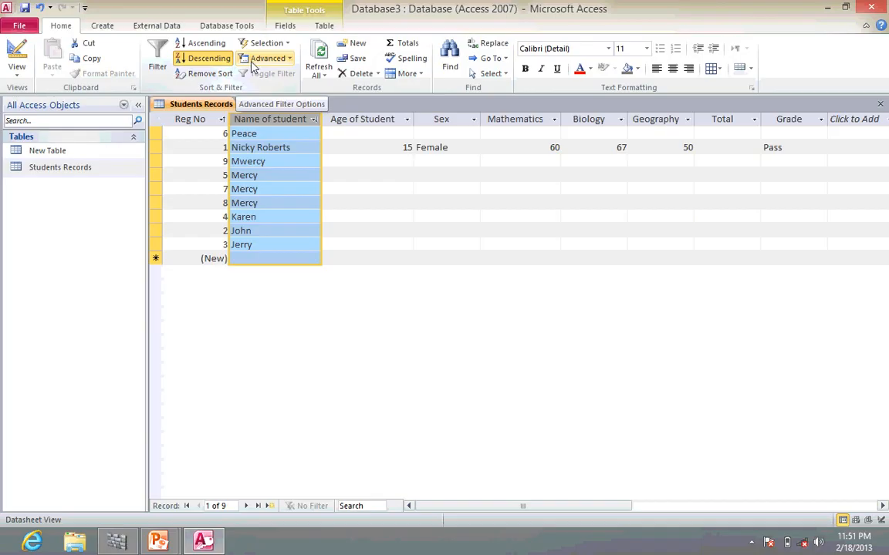
left_click(219, 75)
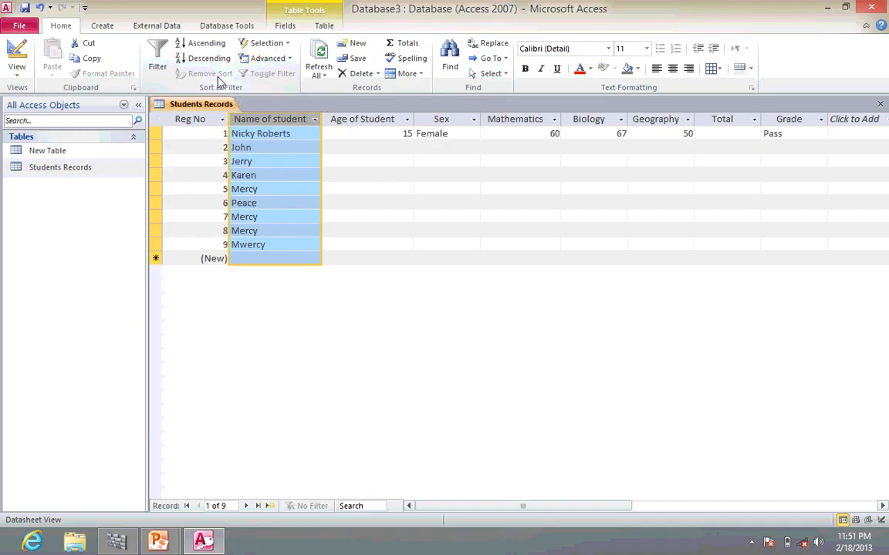
Apply ascending and descending sorts to the Name of student column again, and clear the sorting.
left_click(205, 46)
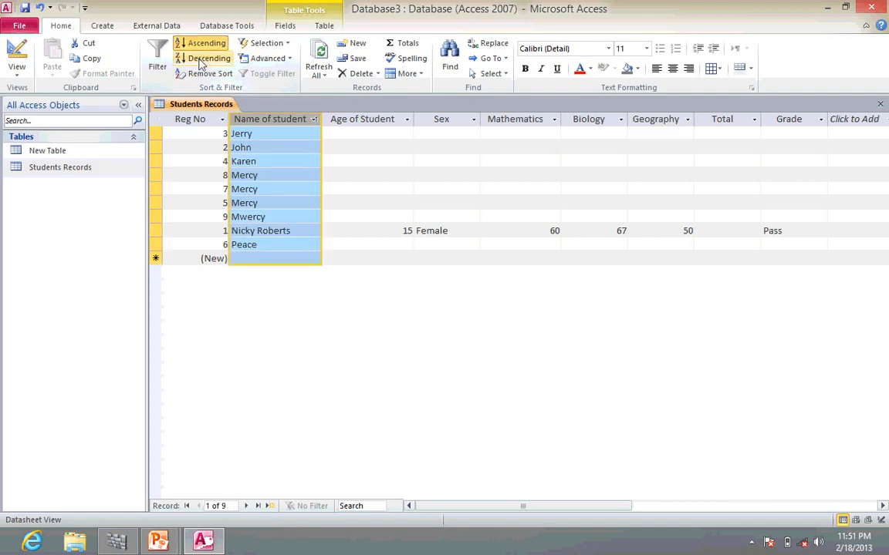
left_click(200, 61)
left_click(198, 74)
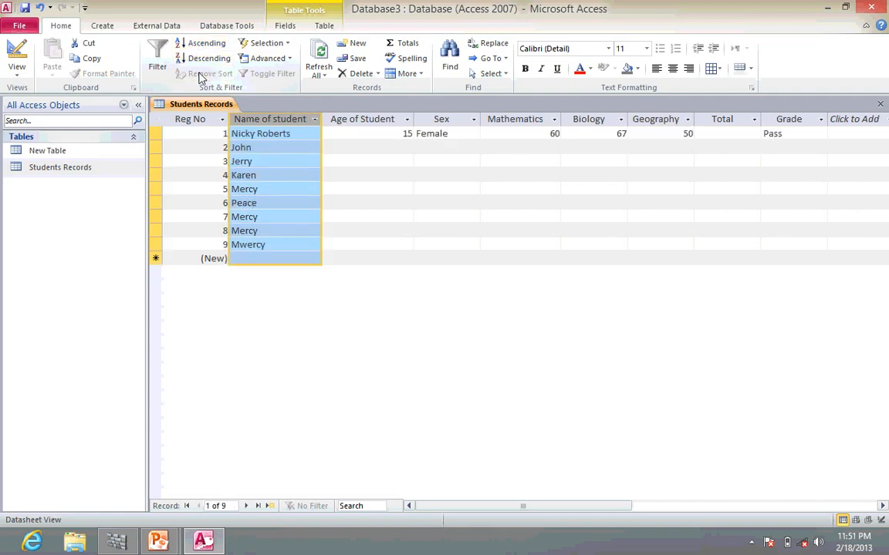
Filter the Name of student column to records equal to the first student's name, and apply the does-not-equal filter for that name.
left_click(285, 45)
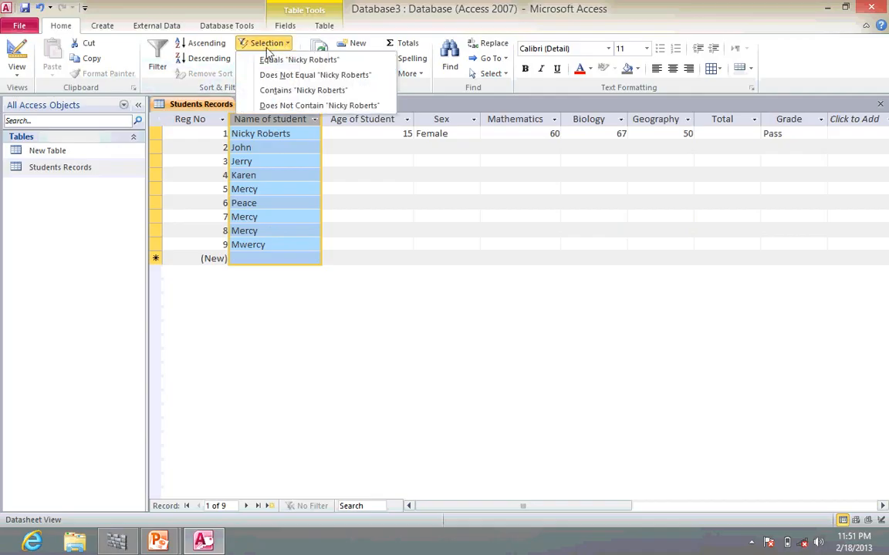
left_click(280, 65)
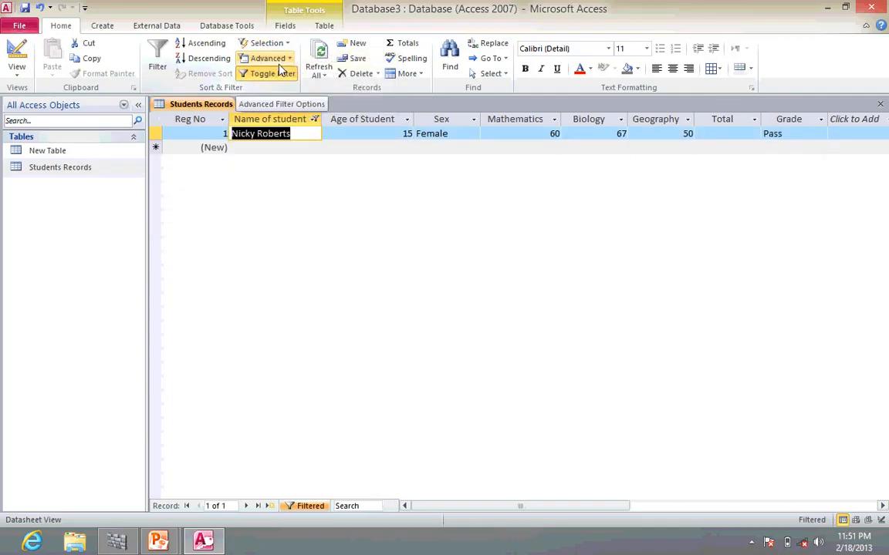
left_click(282, 45)
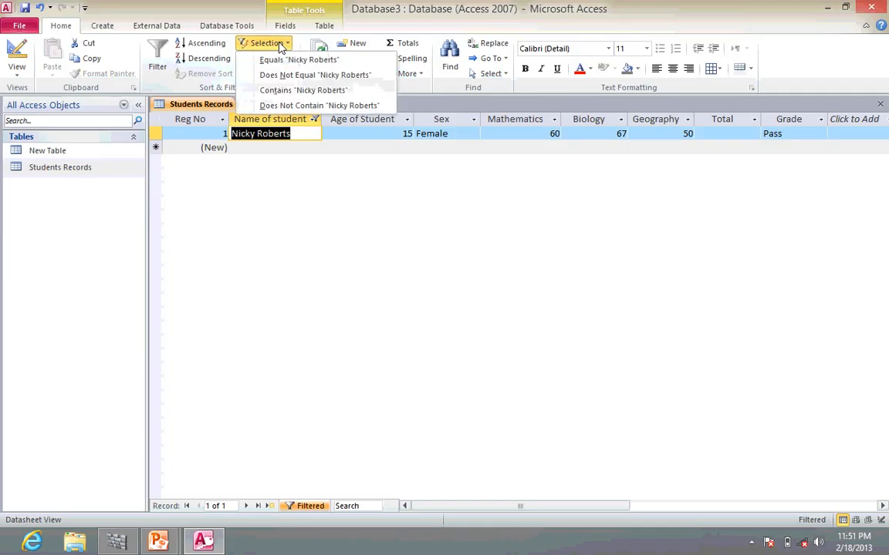
left_click(297, 76)
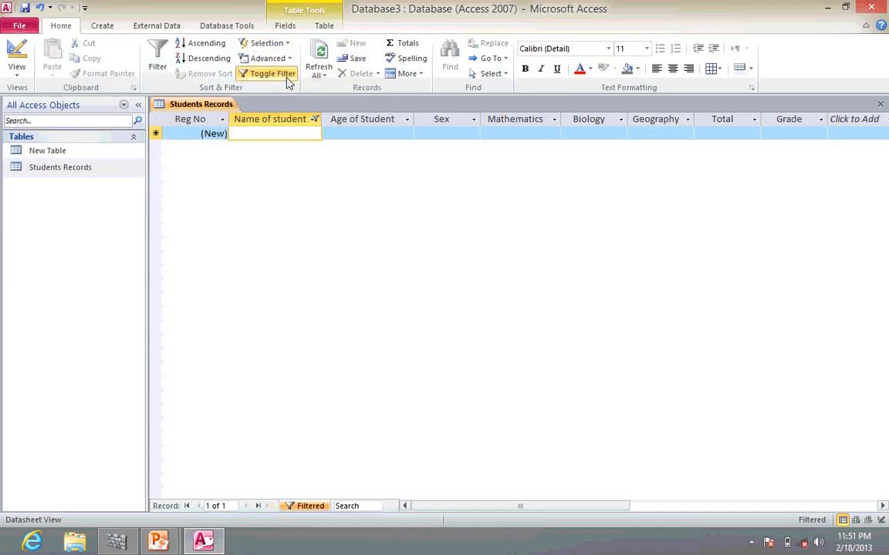
Try the does-not-equal-blank filter on the Name of student column, and clear the filter from that column.
left_click(286, 44)
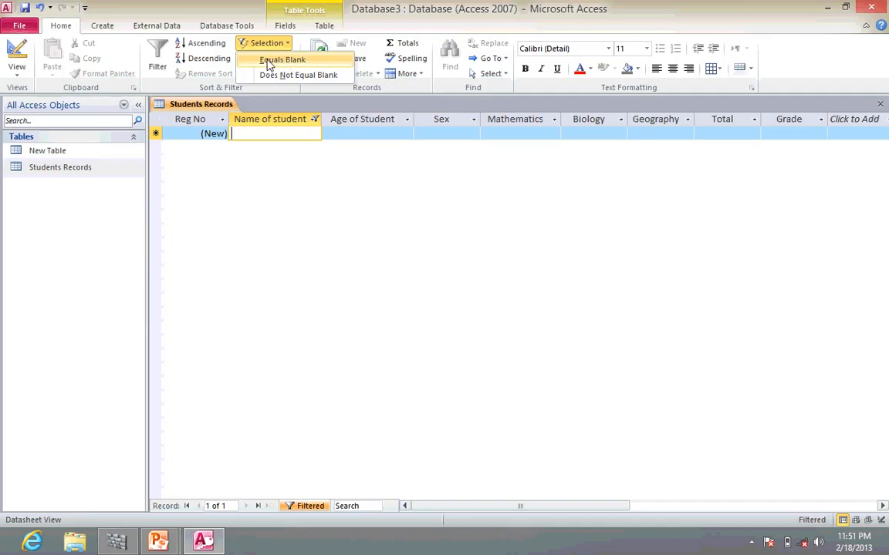
left_click(266, 77)
left_click(276, 62)
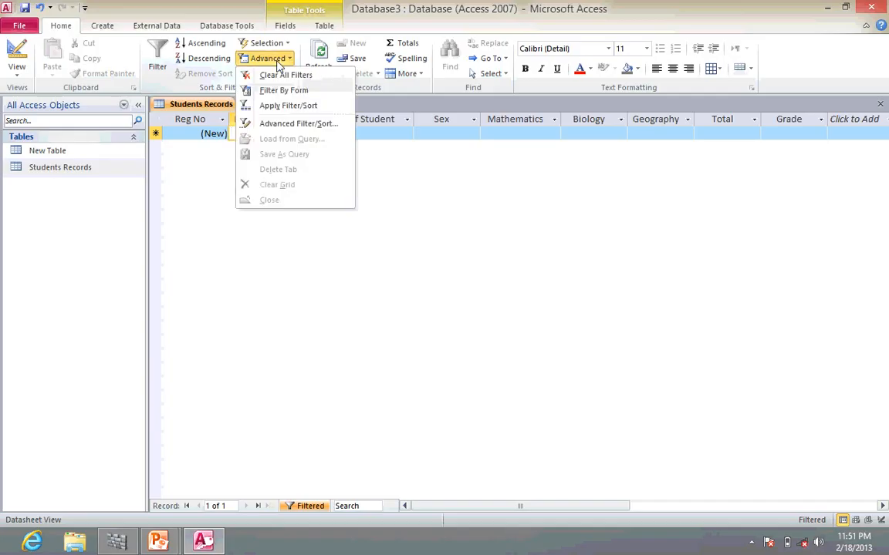
left_click(268, 44)
left_click(274, 76)
left_click(274, 45)
left_click(278, 63)
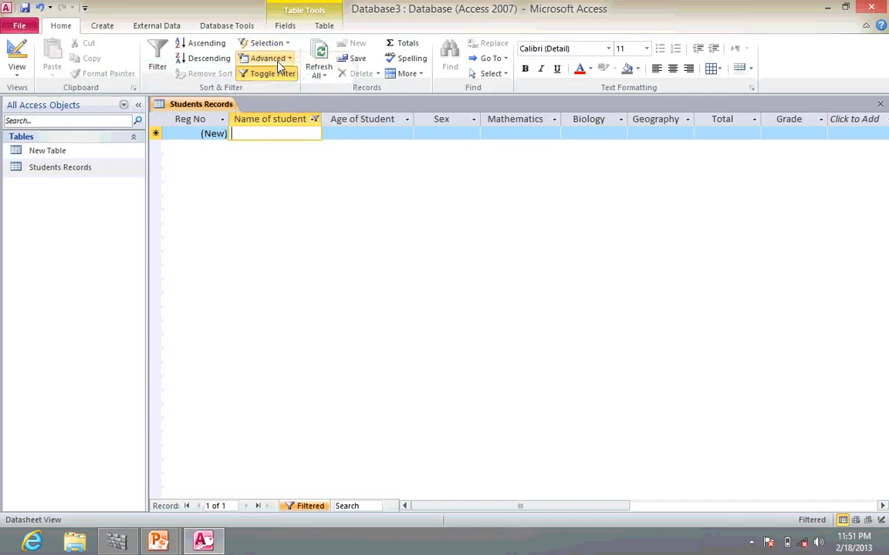
left_click(314, 119)
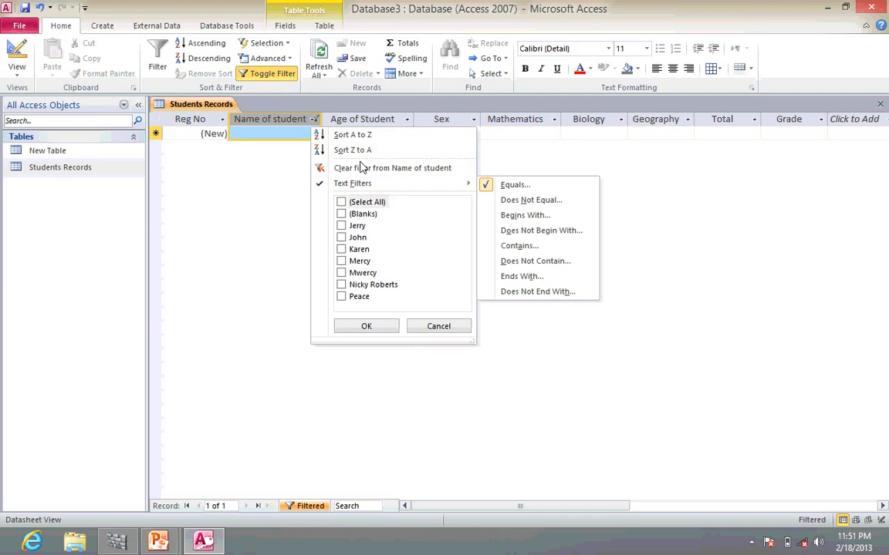
left_click(360, 168)
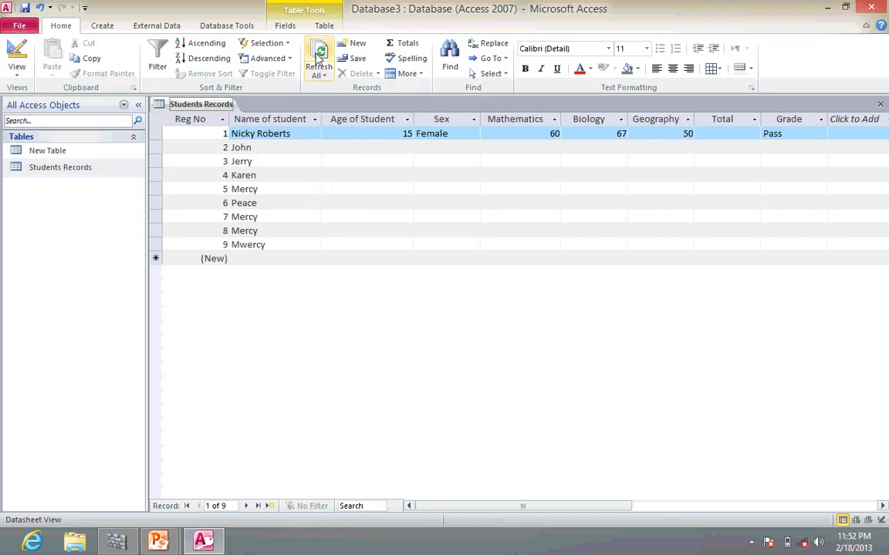
Refresh all data in the Students Records table, select the whole first record, and select the name cell of record 3.
left_click(315, 75)
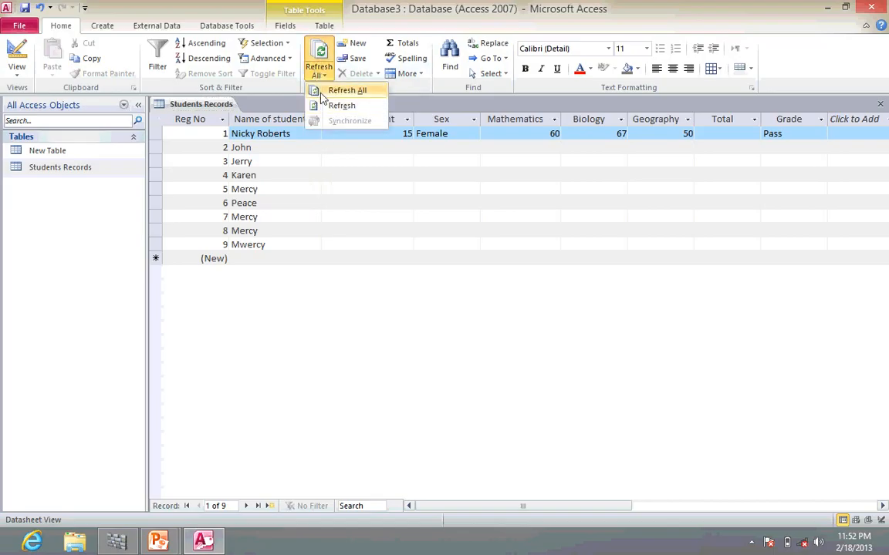
left_click(323, 93)
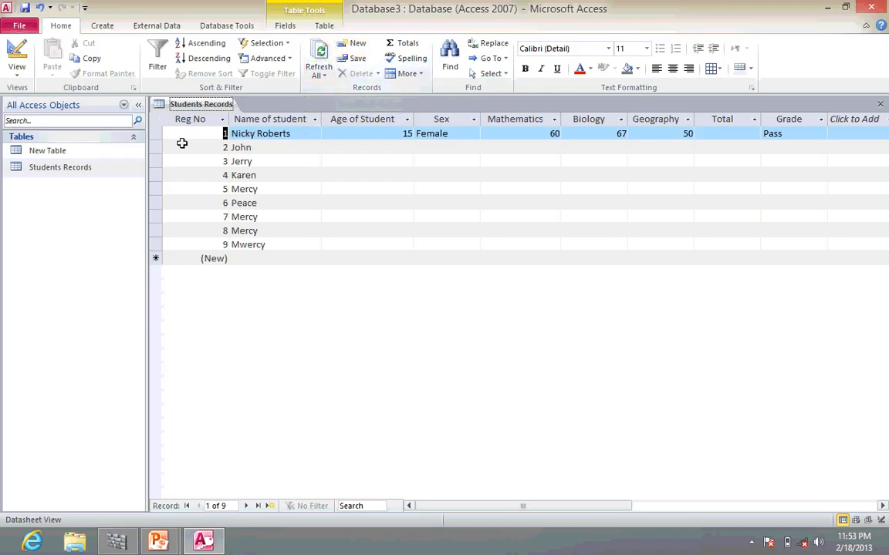
left_click(152, 132)
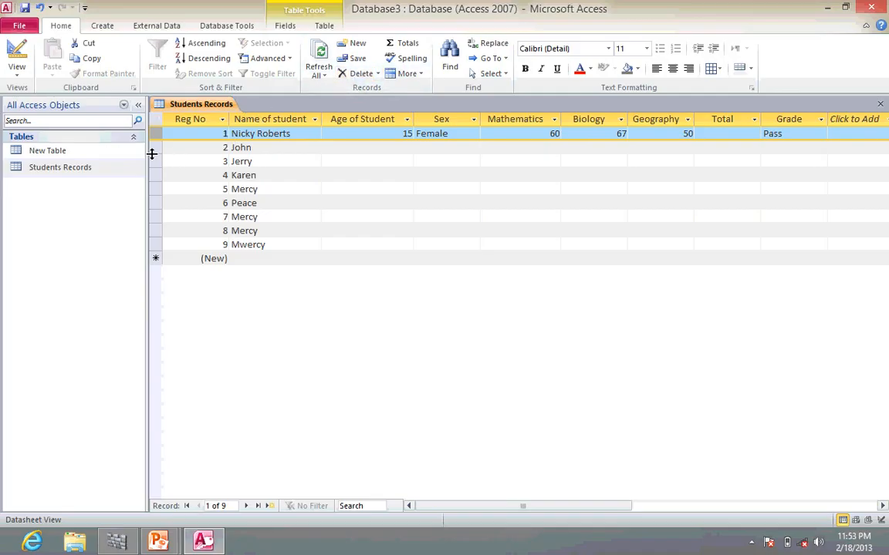
left_click(287, 157)
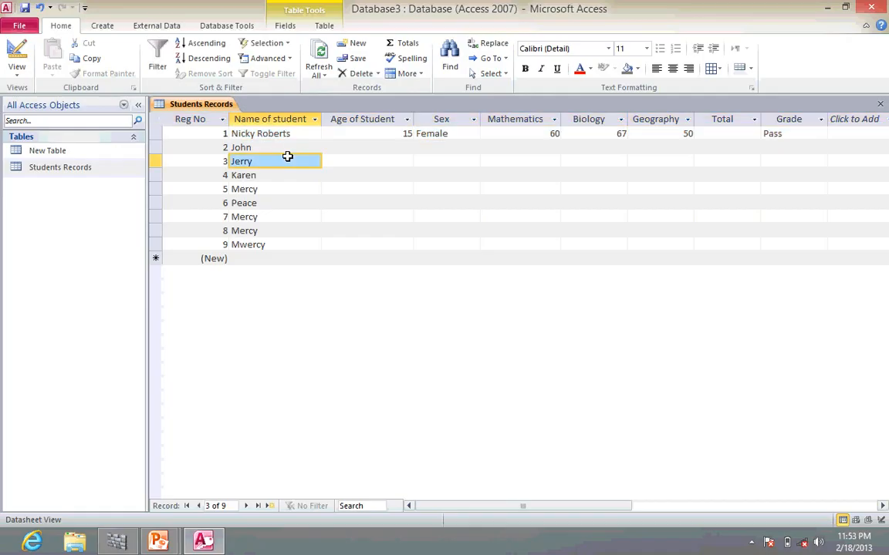
Show and hide the totals row of the table, and run a spelling check on the records.
left_click(409, 44)
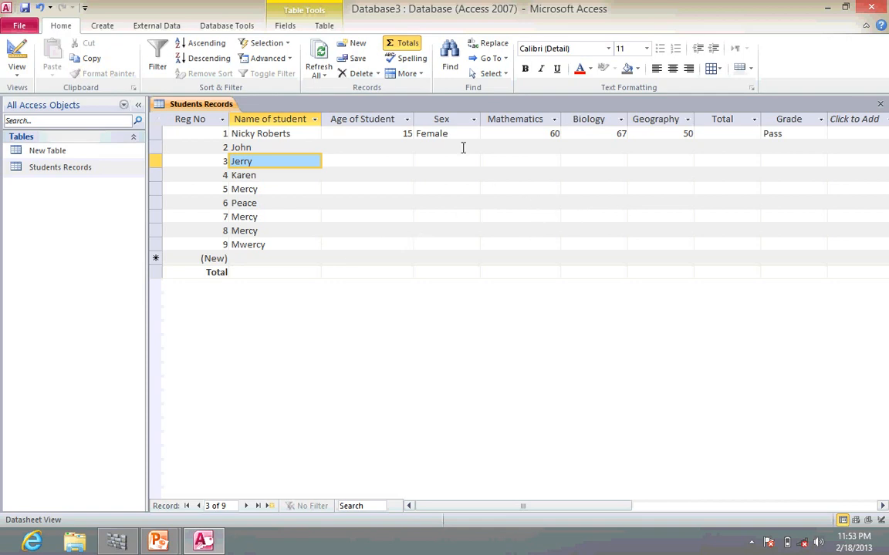
left_click(398, 45)
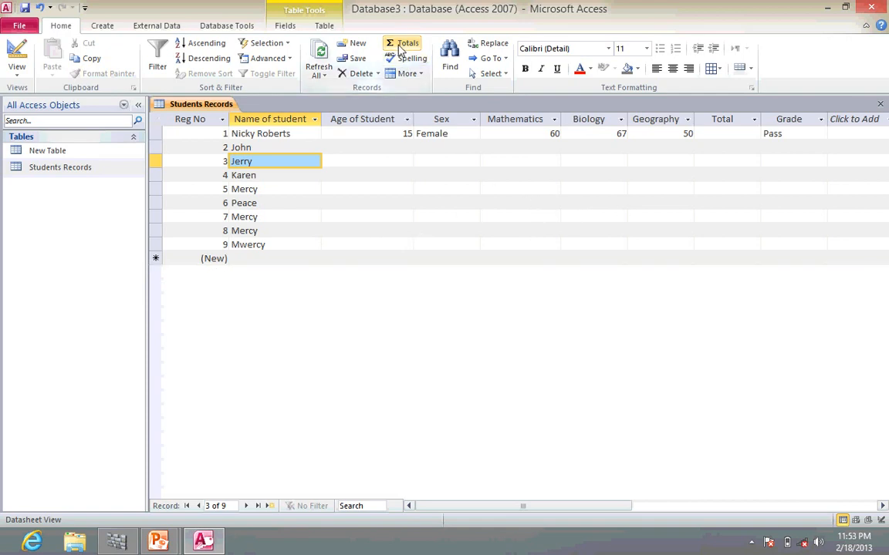
left_click(409, 59)
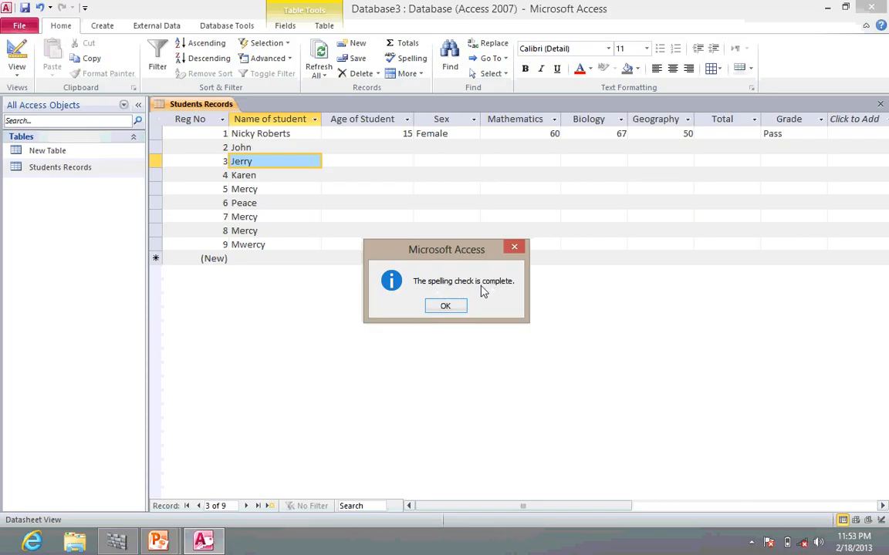
left_click(514, 249)
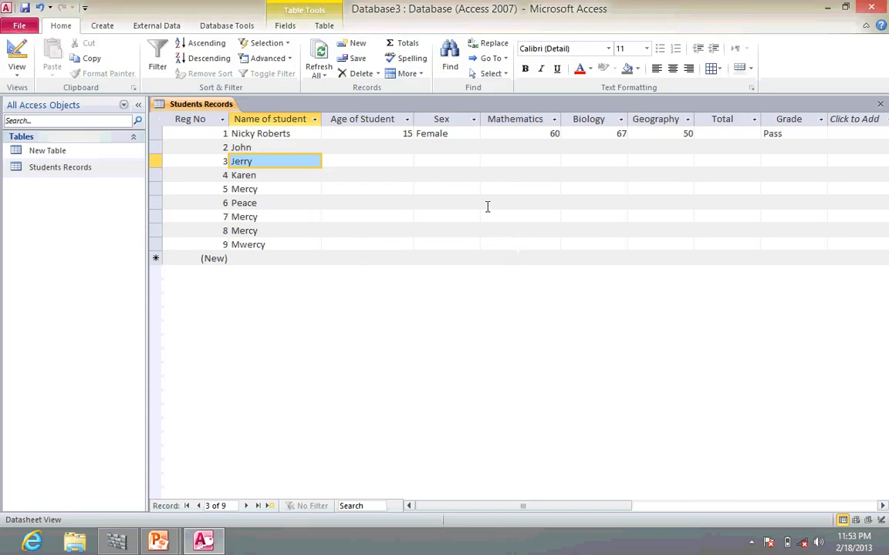
Review the table's row height setting and the additional record options.
left_click(419, 78)
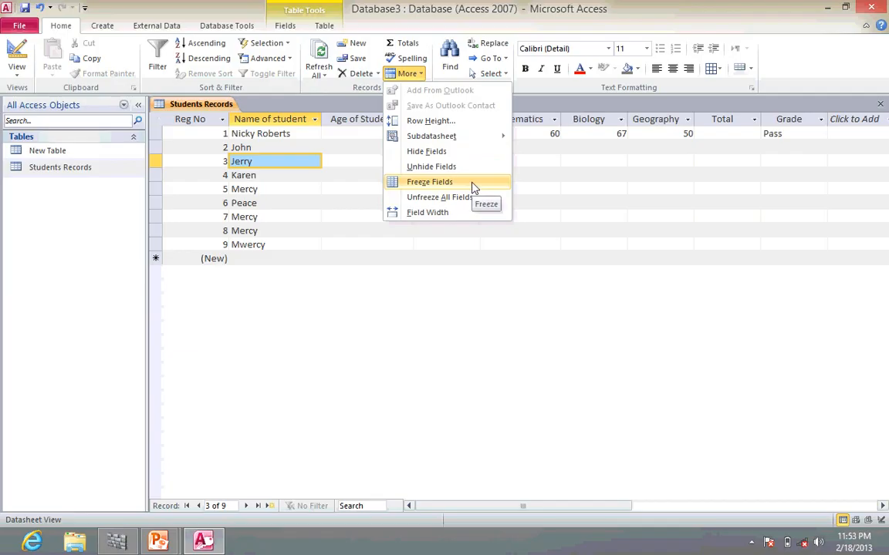
left_click(441, 122)
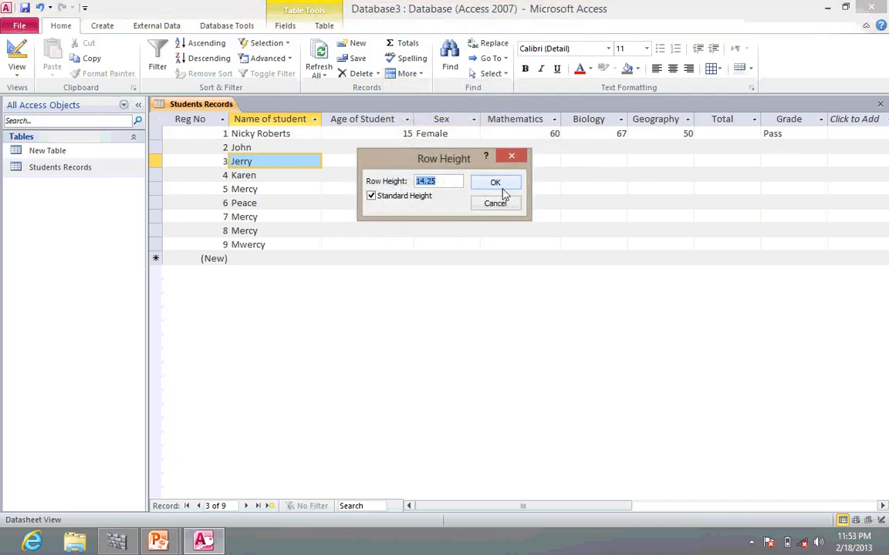
left_click(502, 204)
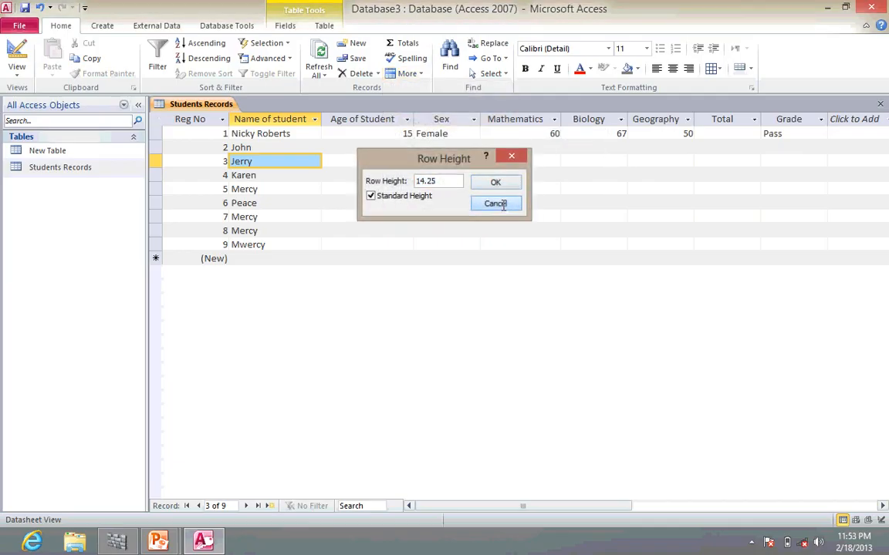
left_click(413, 75)
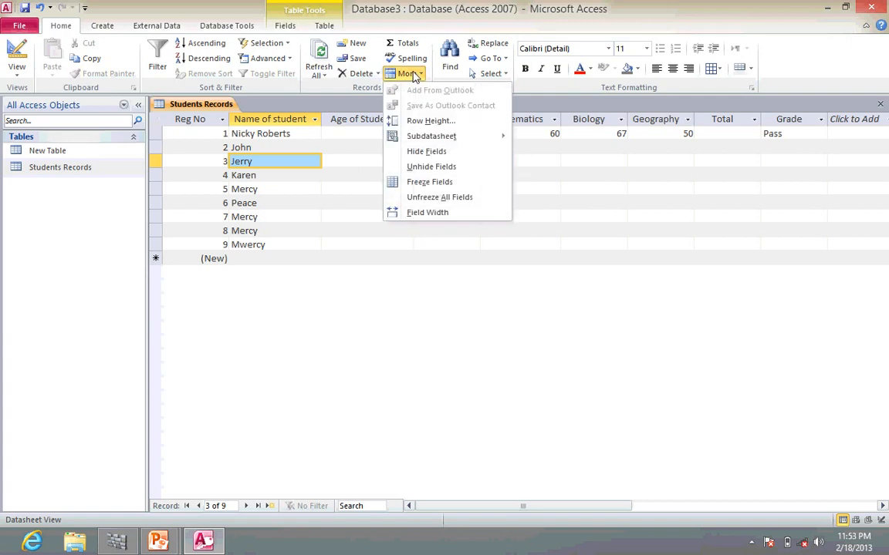
left_click(413, 75)
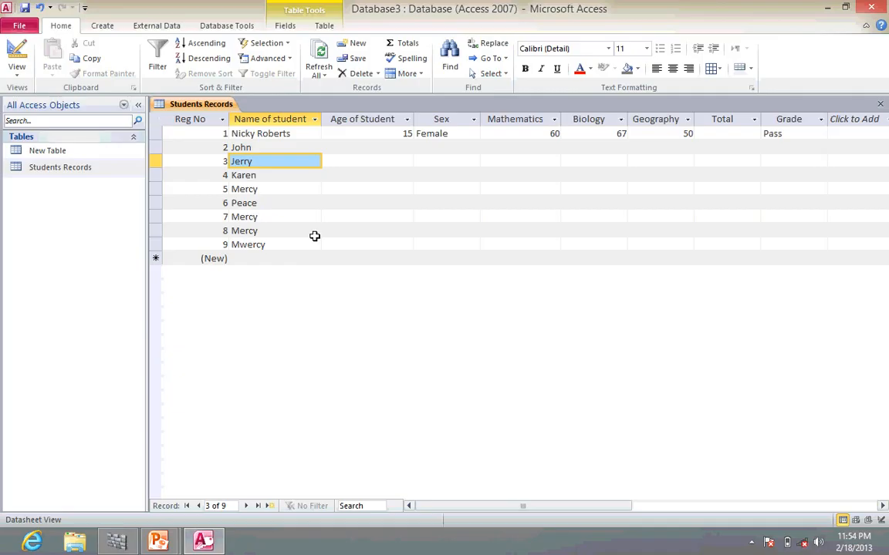
Search the Name of student column for the name used in record 5, and step through its matches.
left_click(451, 58)
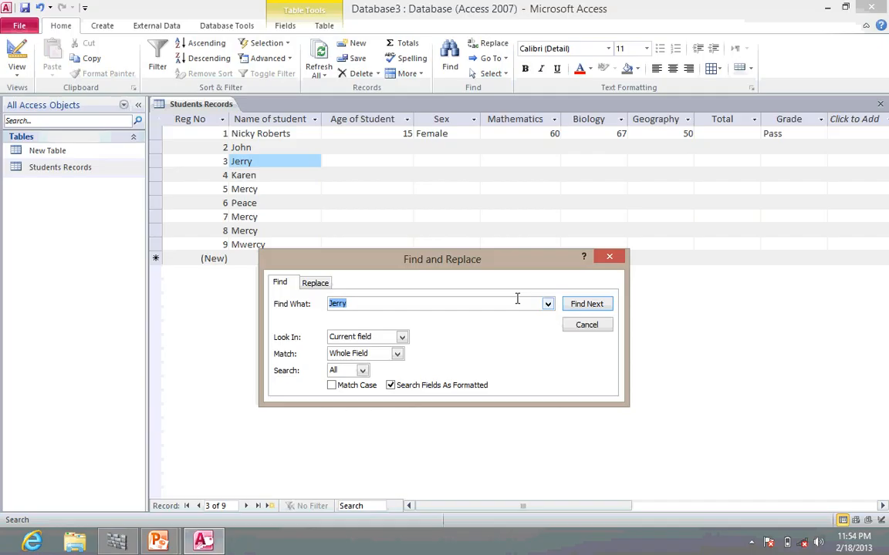
type("Mercy")
left_click(575, 304)
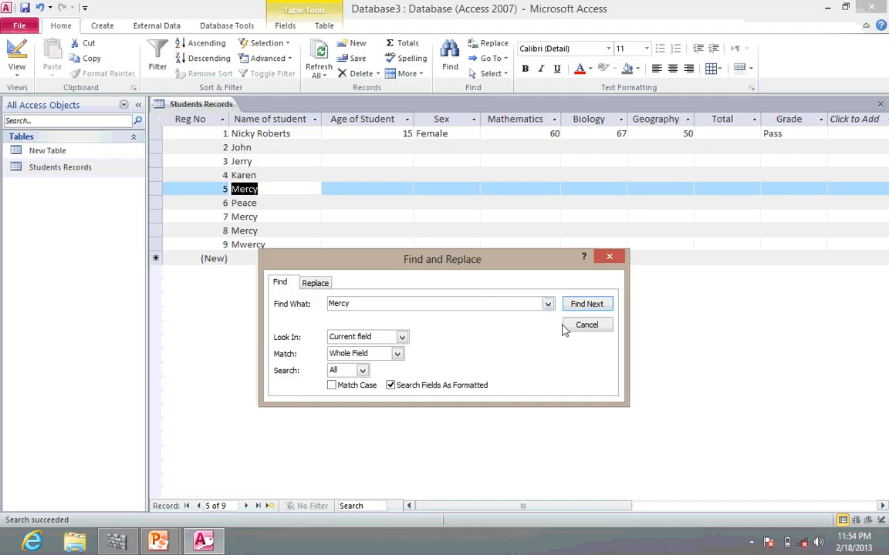
left_click(578, 306)
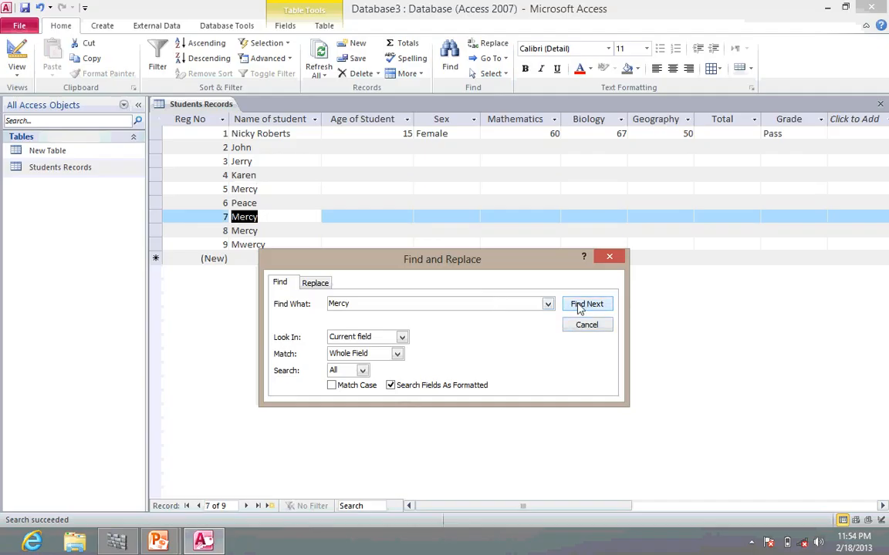
left_click(579, 306)
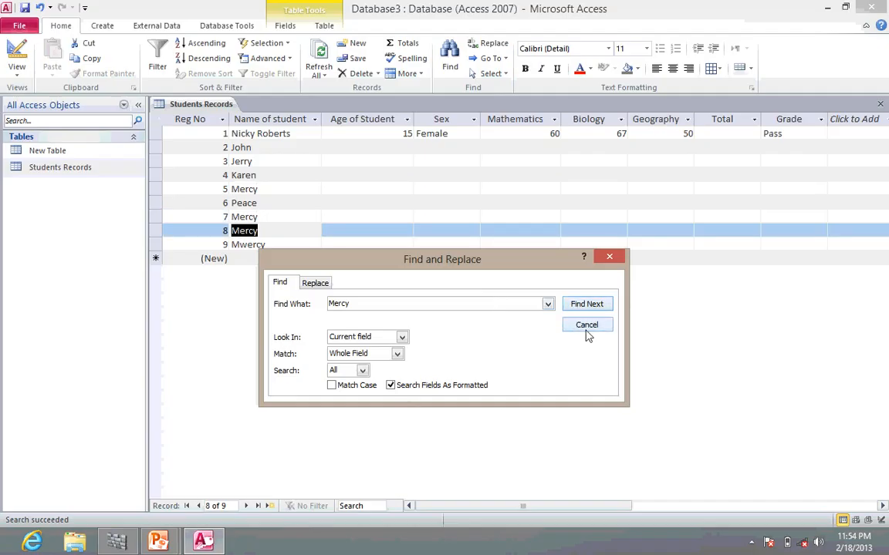
left_click(586, 330)
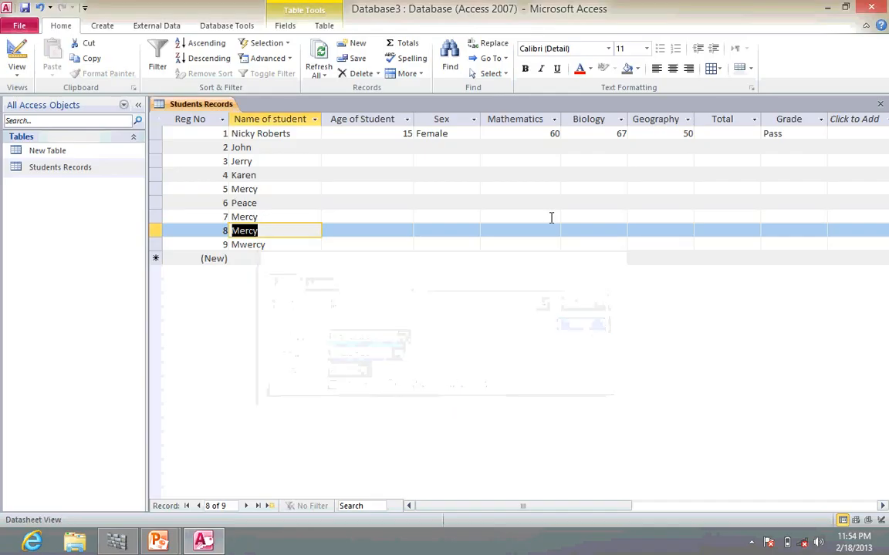
Replace the student name in record 8 with a different first name using Find and Replace.
left_click(488, 43)
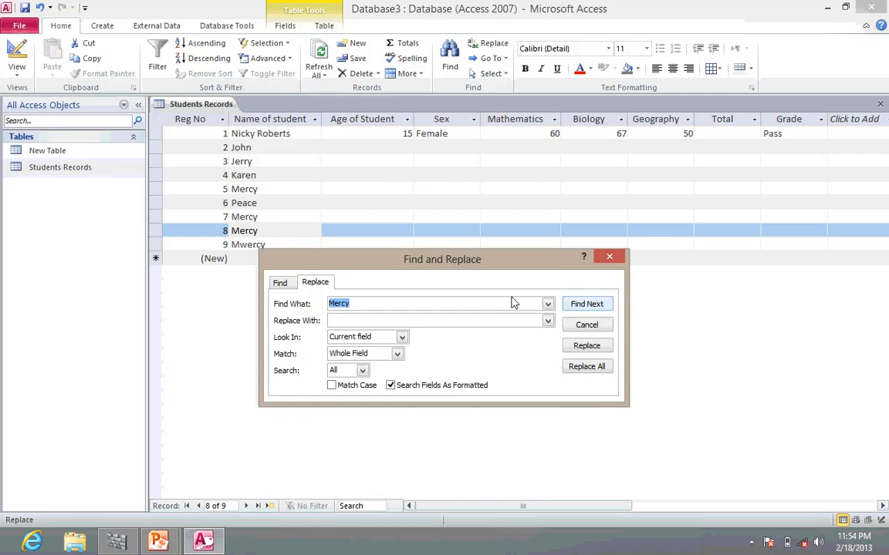
left_click(375, 320)
type("Peter")
left_click(586, 347)
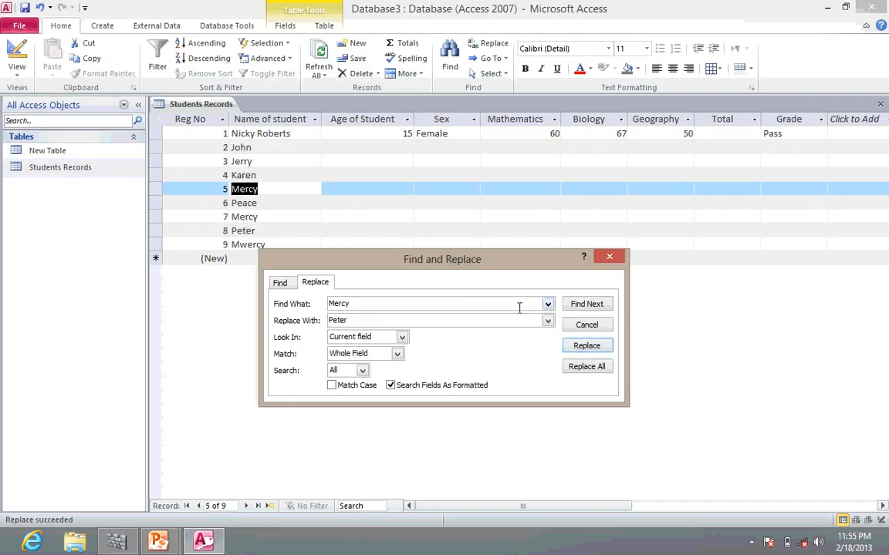
left_click(599, 325)
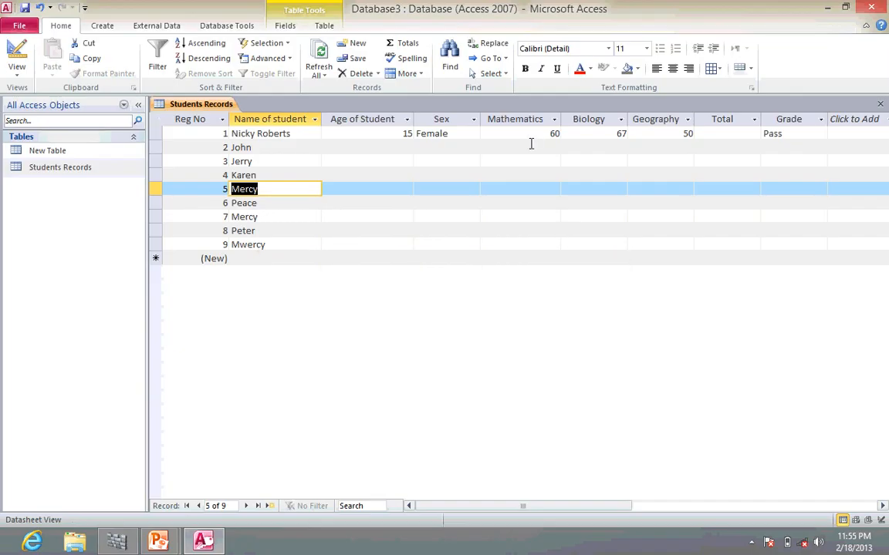
Go to the first record, the next record and the last record of the table.
left_click(500, 59)
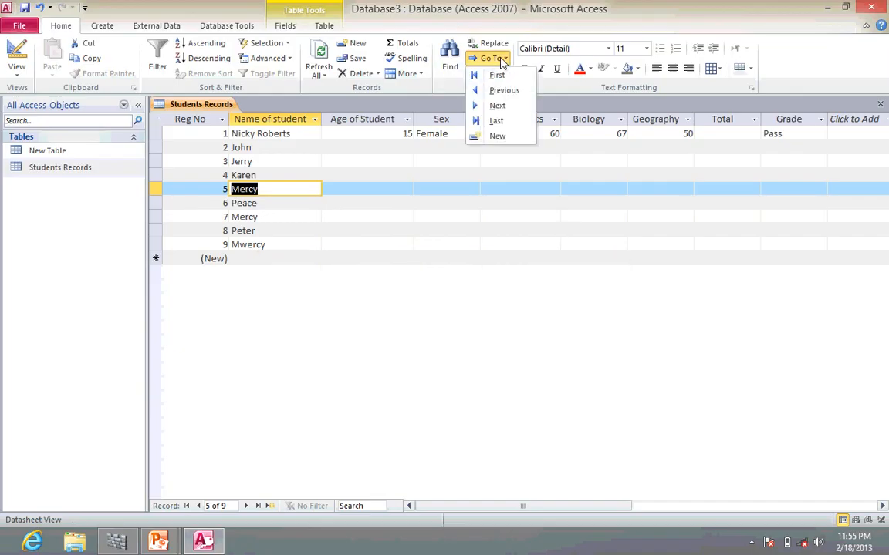
left_click(497, 77)
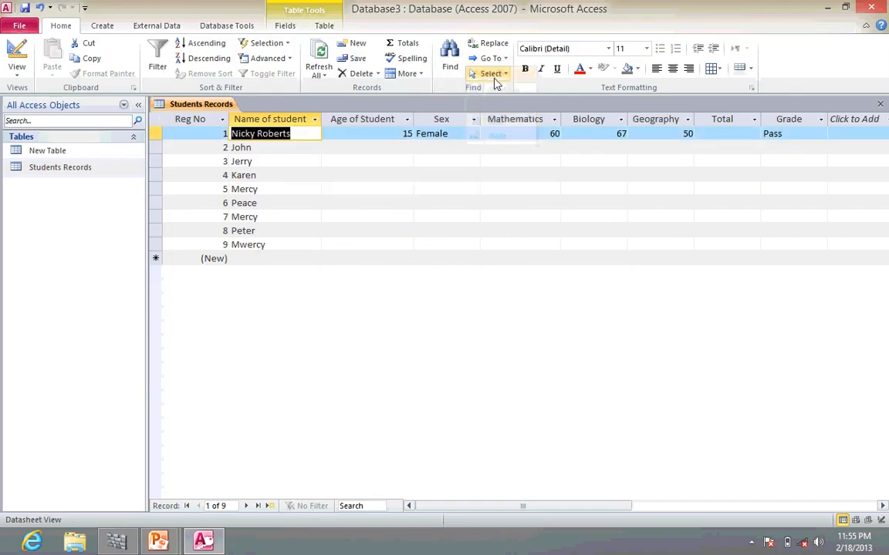
left_click(502, 60)
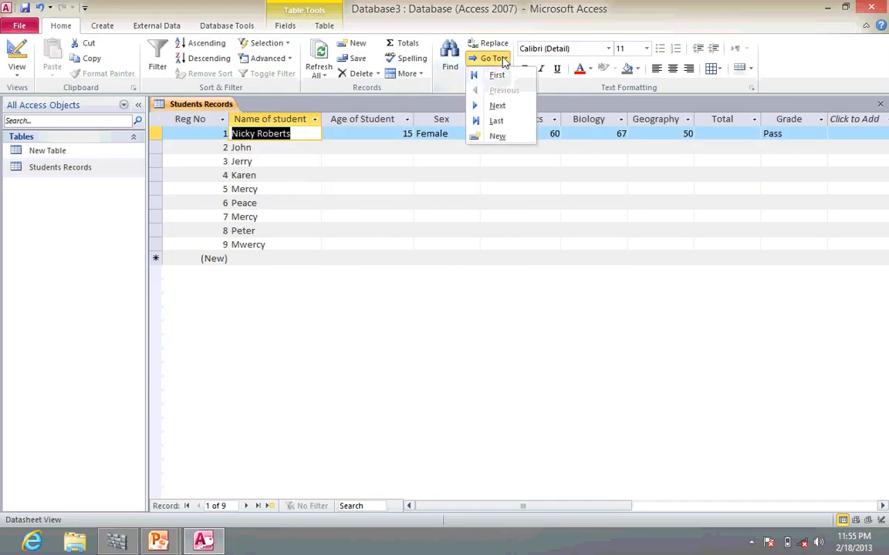
left_click(497, 105)
left_click(498, 60)
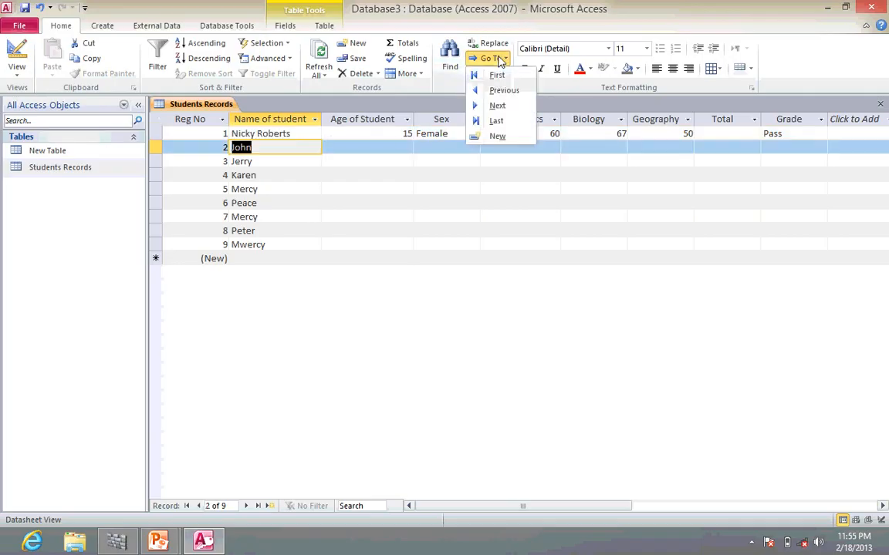
left_click(495, 120)
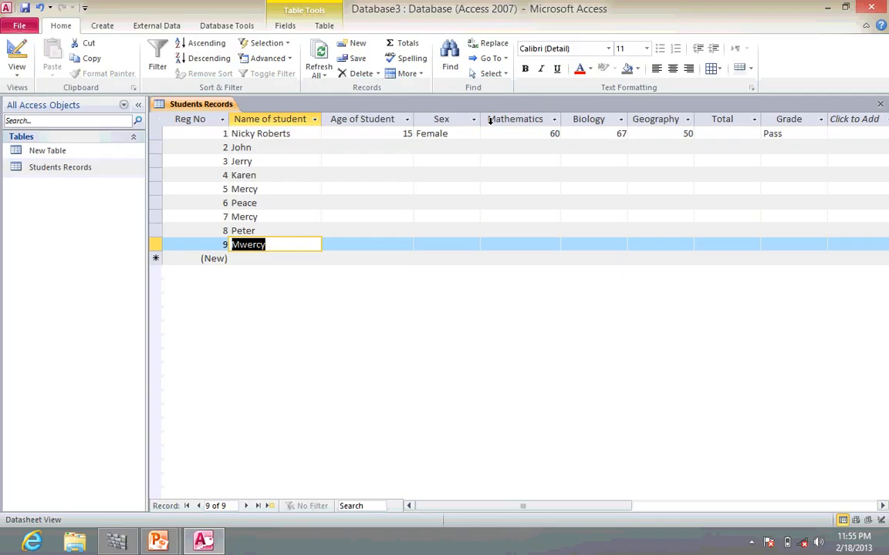
Select the entire last record and all records, and return to the Age of Student cell in record 3.
left_click(495, 74)
left_click(486, 91)
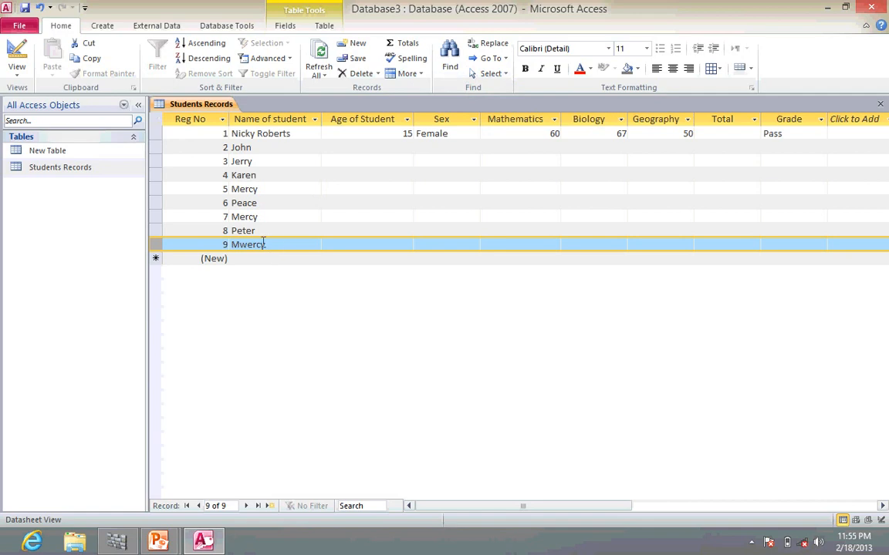
left_click(496, 74)
left_click(499, 105)
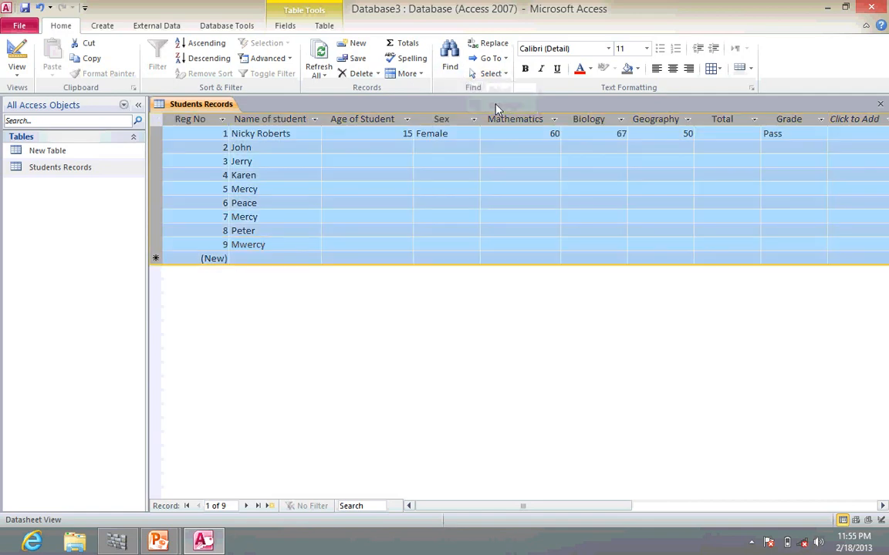
left_click(411, 161)
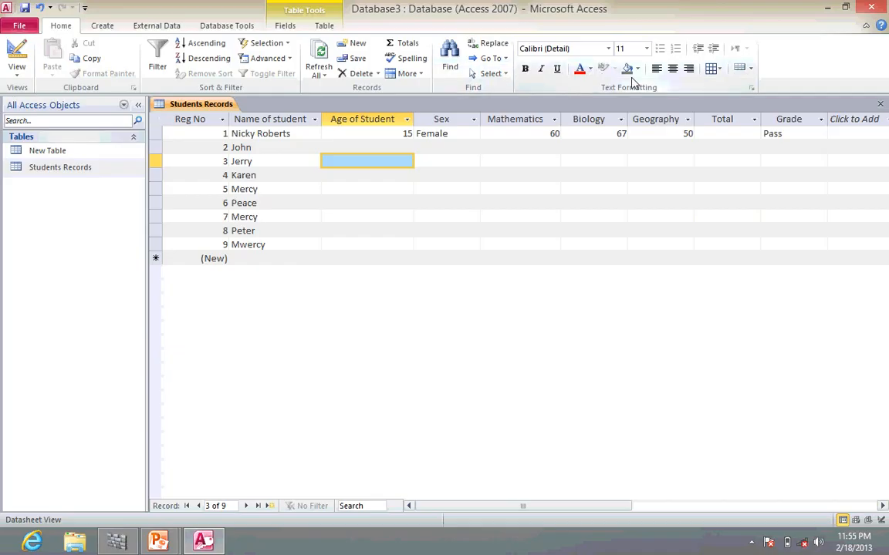
left_click(718, 69)
left_click(718, 69)
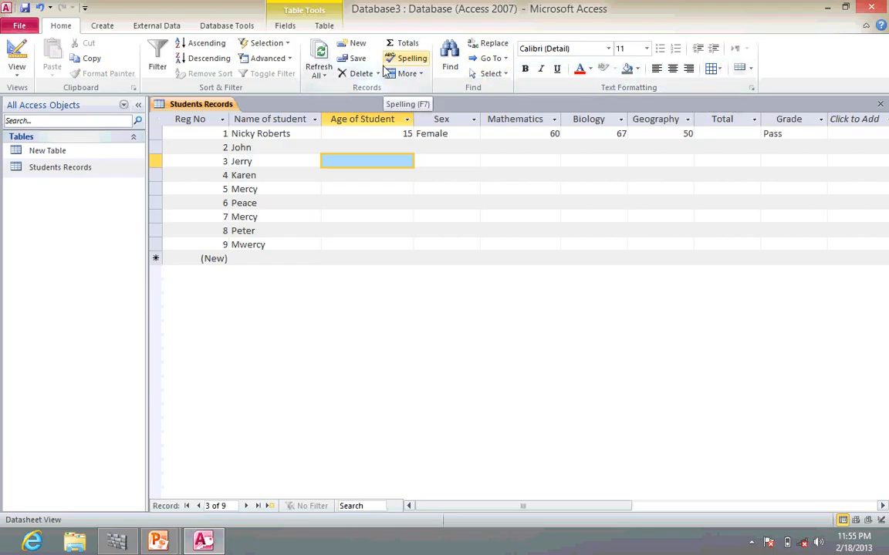
Review the Create and Table commands available for Students Records, and view its table properties without changing them.
left_click(288, 152)
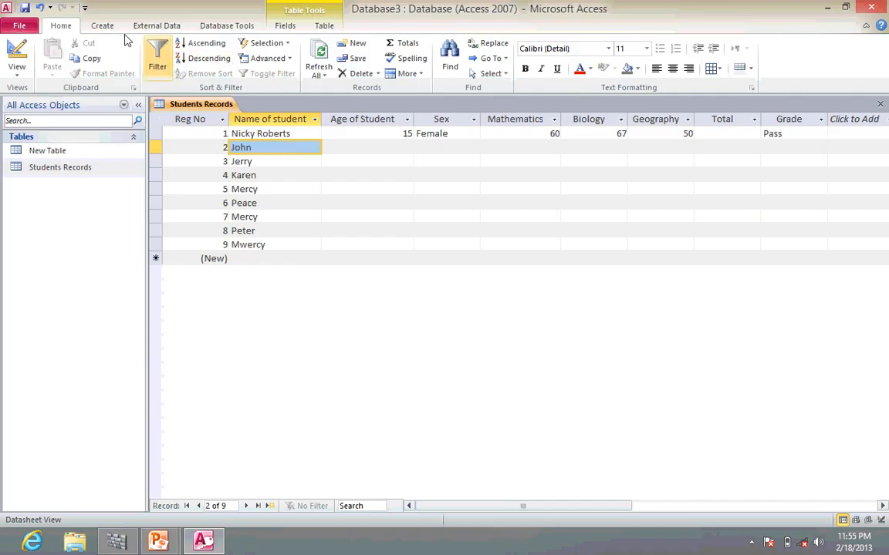
left_click(101, 26)
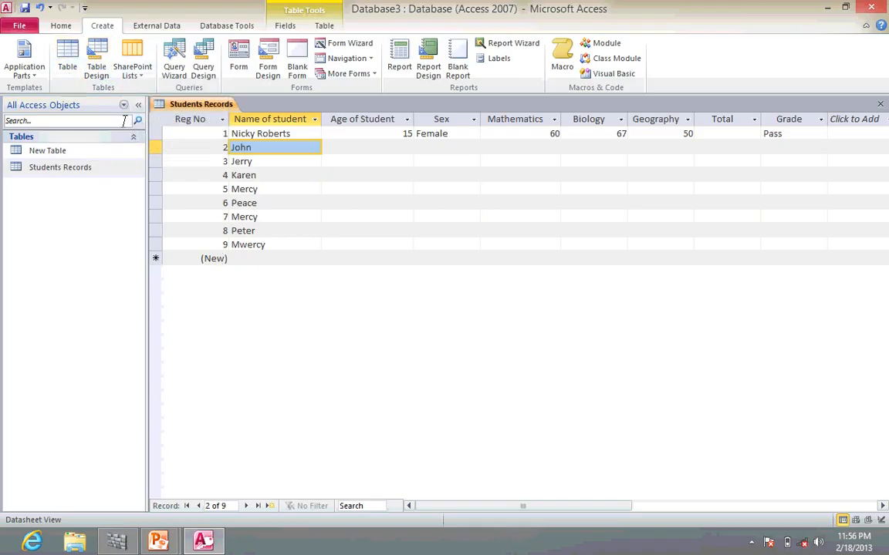
left_click(61, 27)
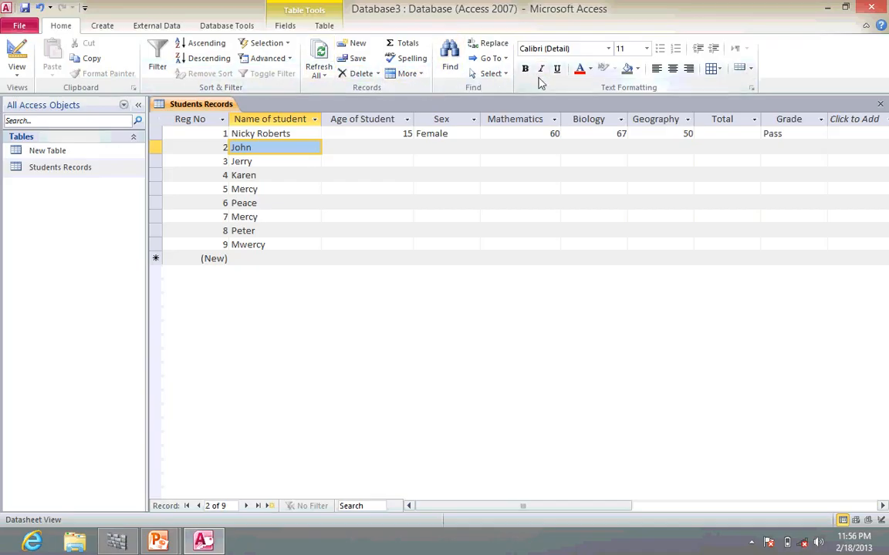
left_click(326, 27)
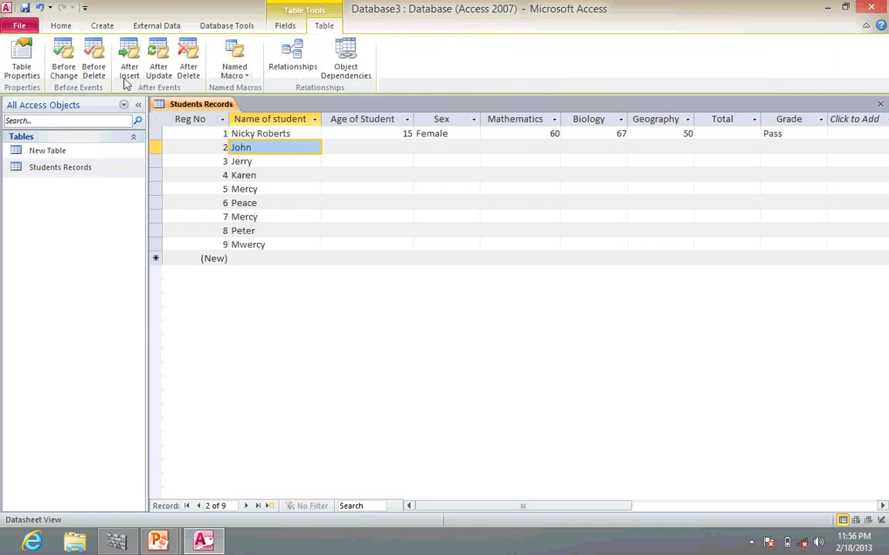
left_click(22, 77)
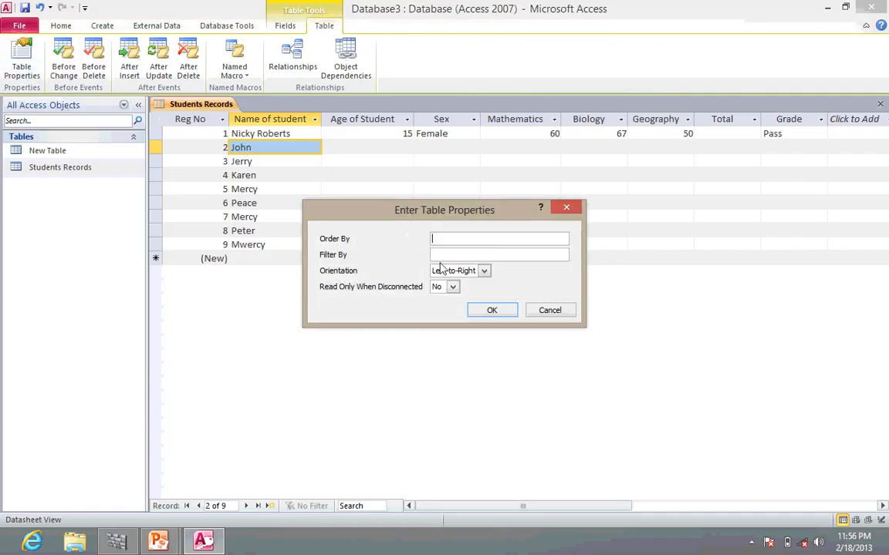
left_click(567, 210)
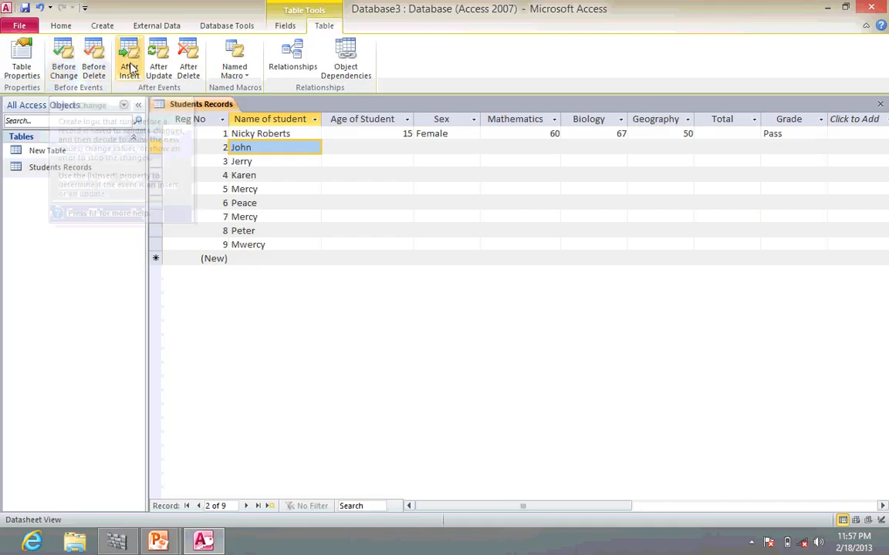
left_click(59, 26)
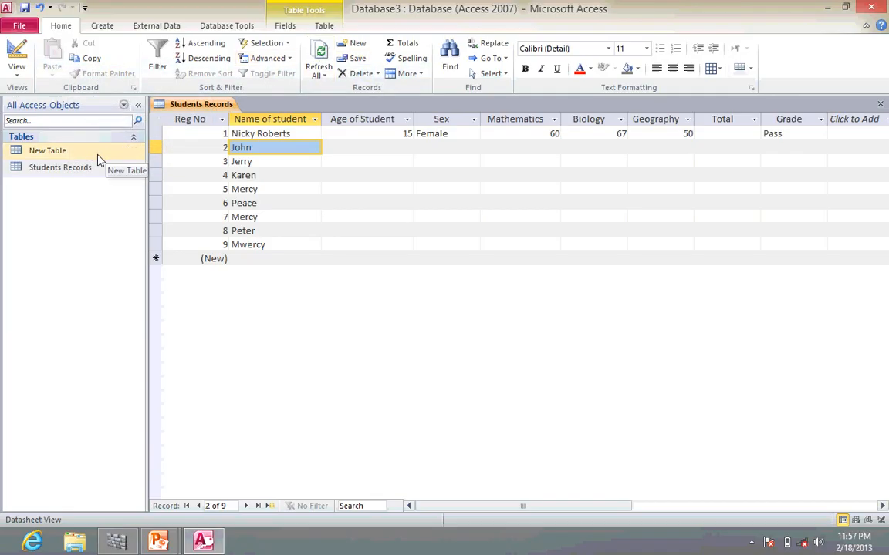
Open New Table in Design View and add a field named Name of Guardian below ID.
left_click(98, 158)
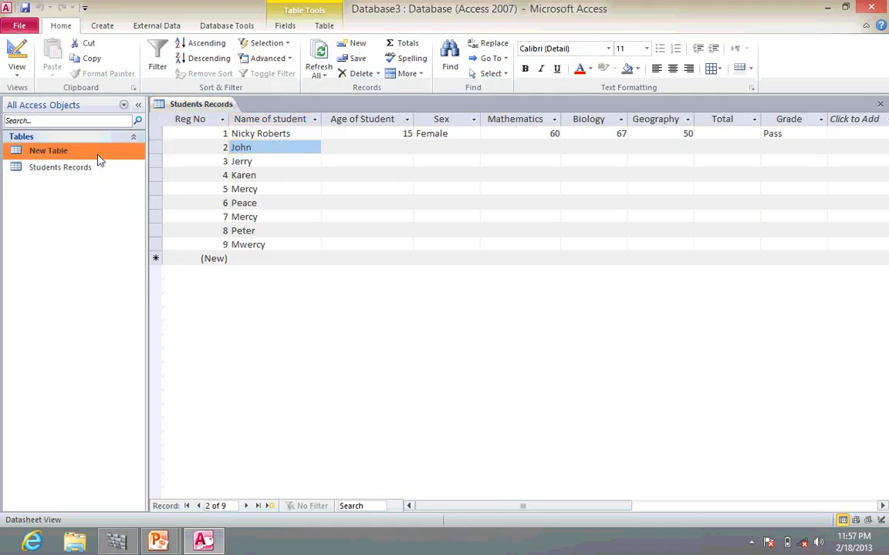
double_click(98, 157)
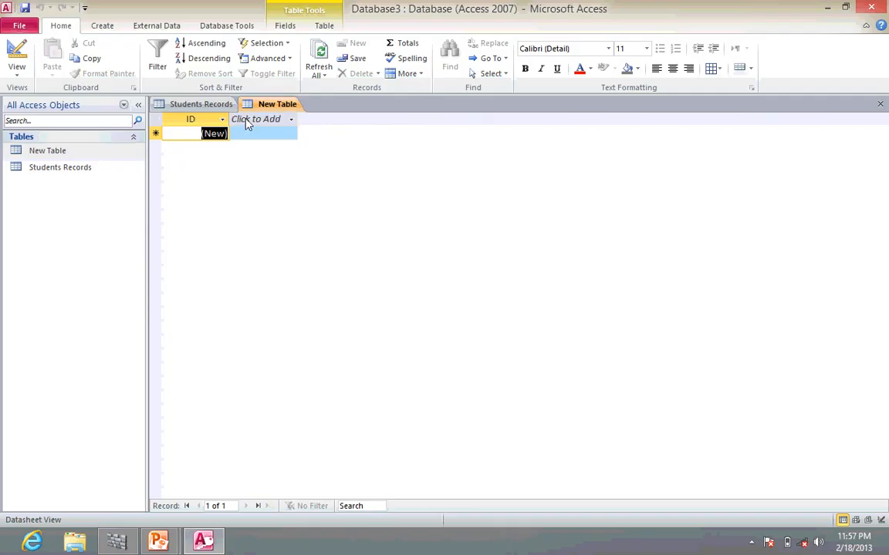
left_click(248, 122)
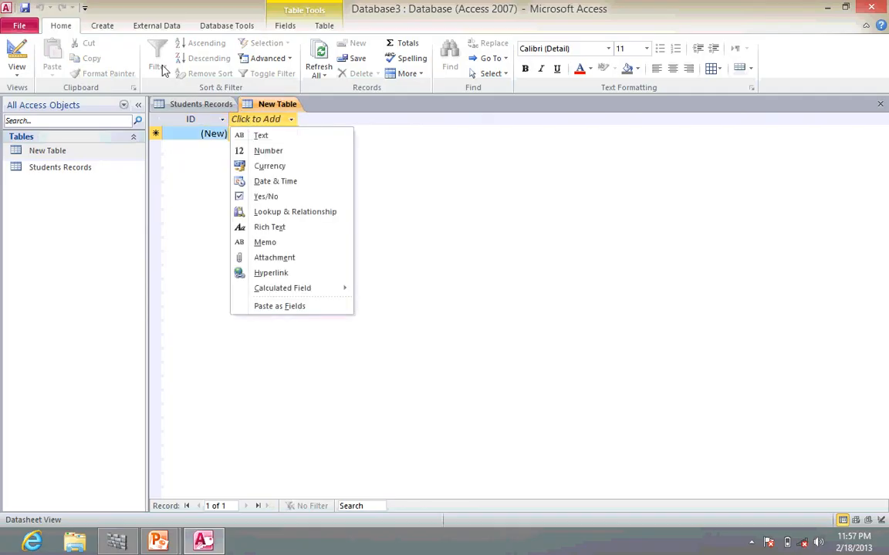
left_click(17, 52)
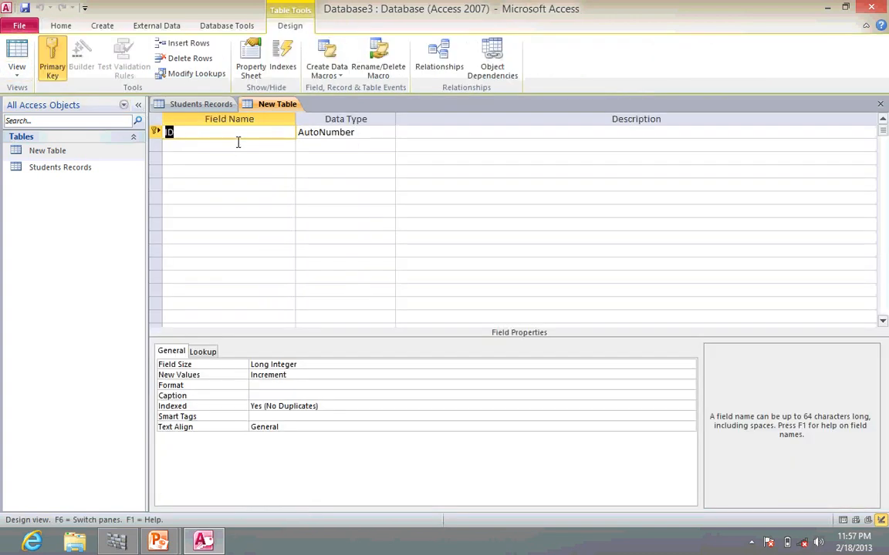
left_click(237, 144)
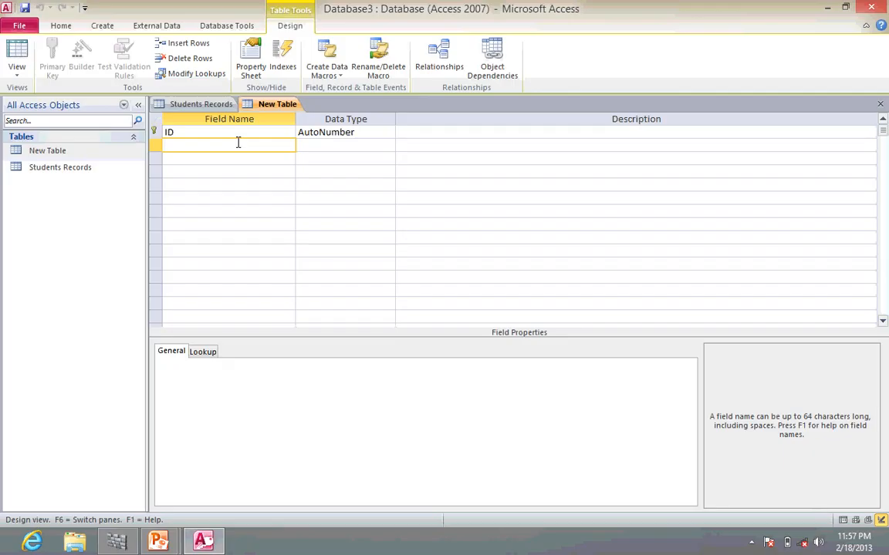
type("Name of Guardian")
Add a field named Contact Number of Guardian to New Table with the Number data type.
left_click(244, 162)
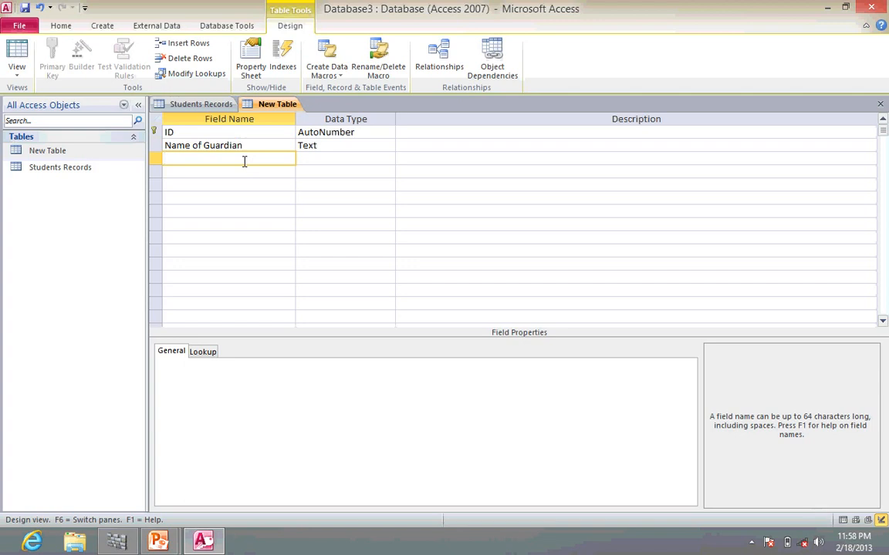
type("Contact Number of Guardian")
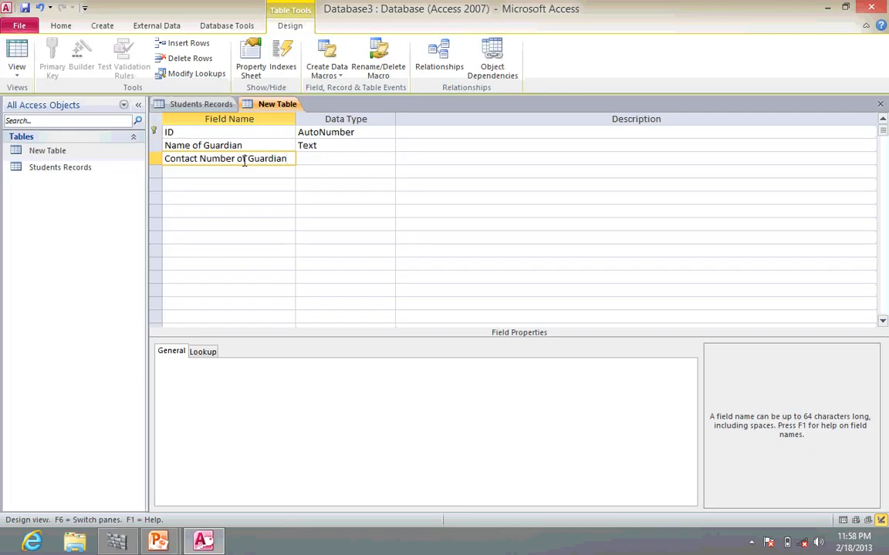
left_click(319, 159)
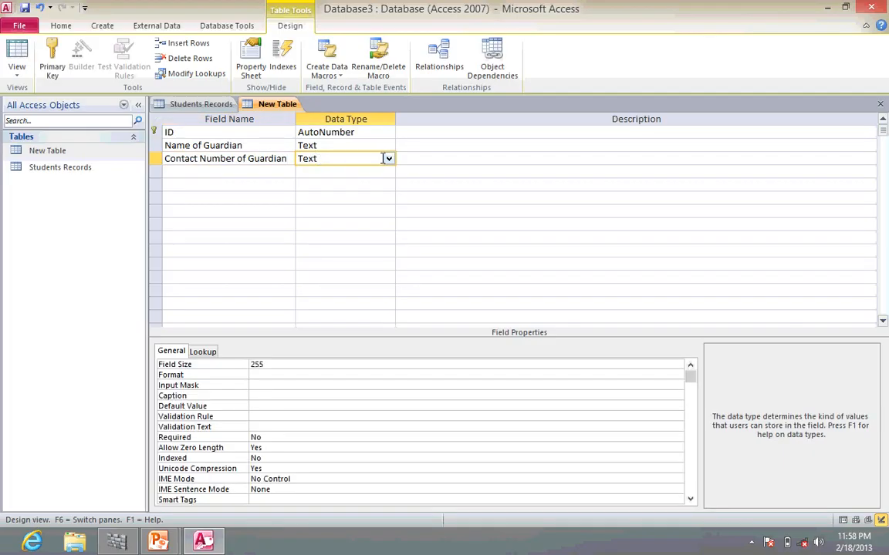
left_click(389, 158)
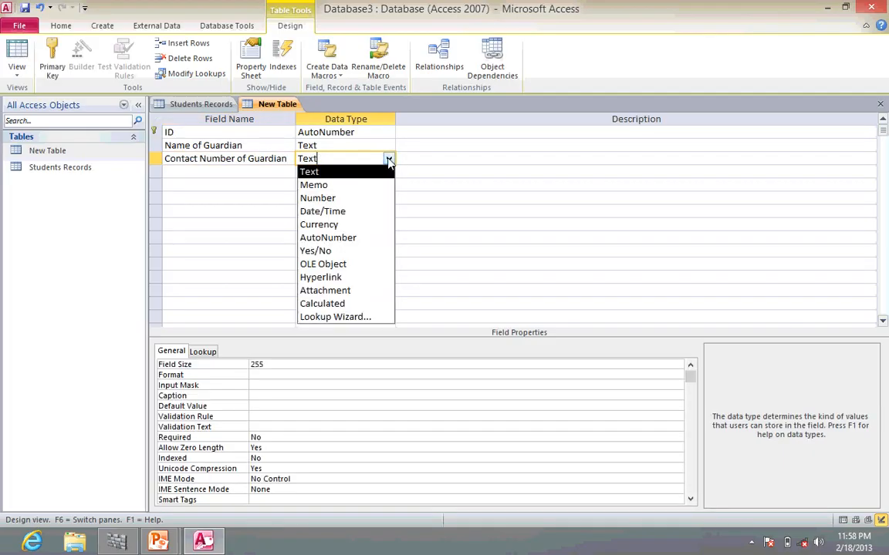
left_click(341, 200)
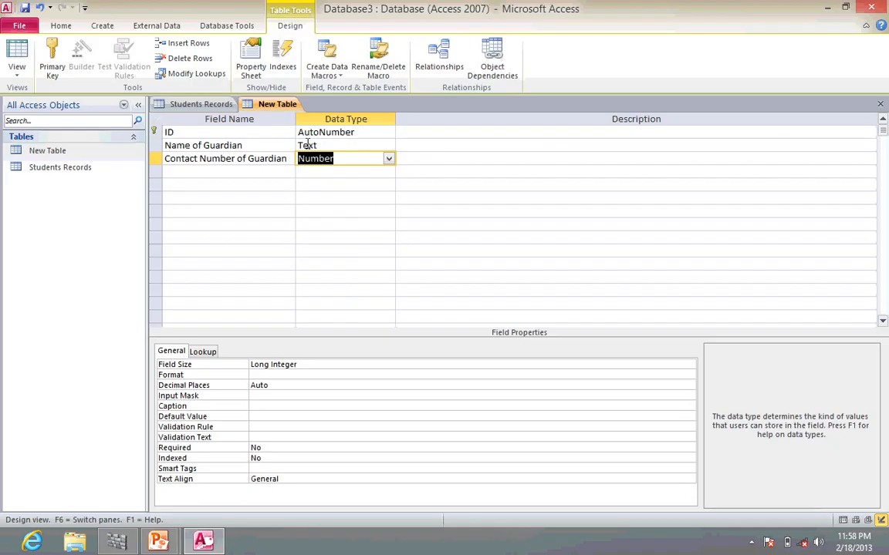
Save the New Table design and show it in Datasheet View, comparing it with the Students Records table.
left_click(24, 11)
left_click(17, 53)
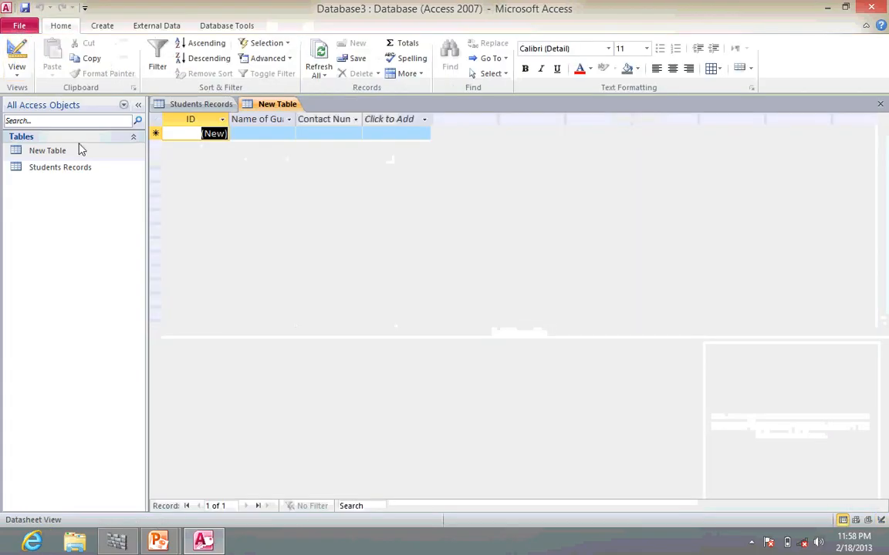
left_click(193, 104)
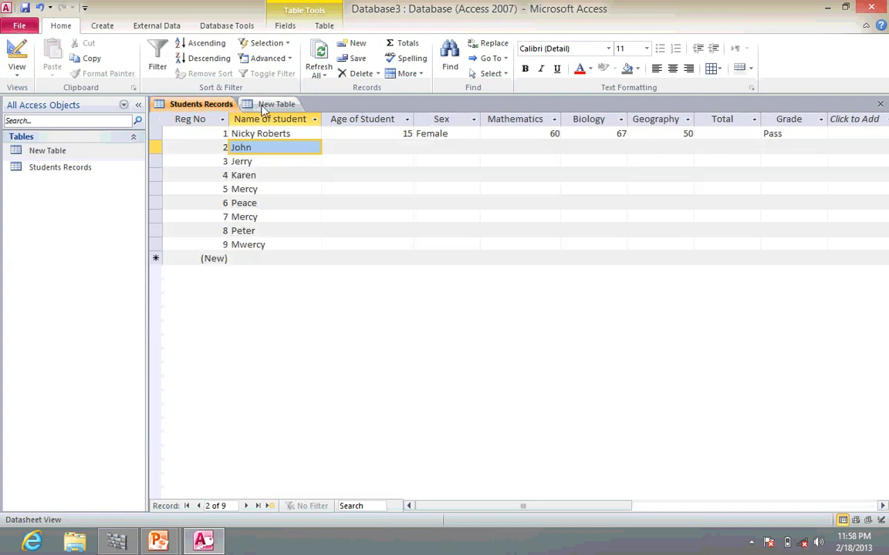
left_click(270, 104)
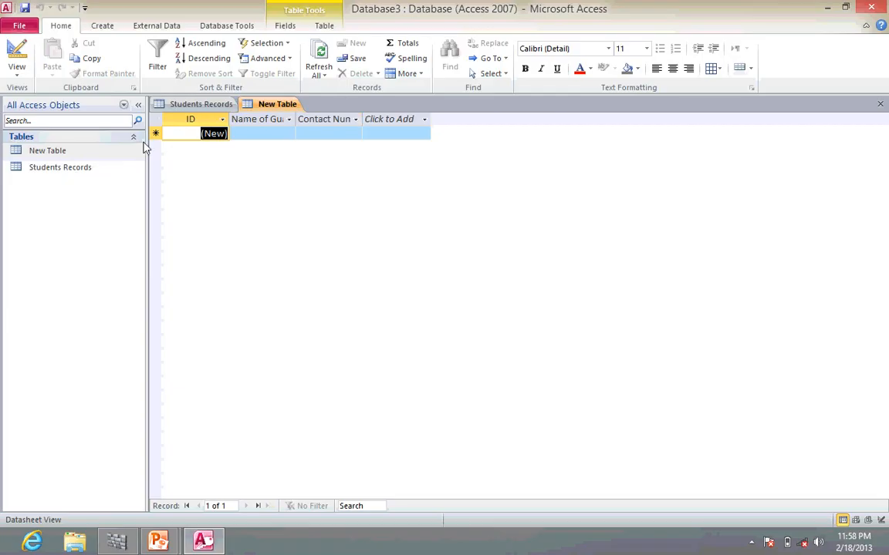
Try to rename New Table while it is still open.
right_click(66, 153)
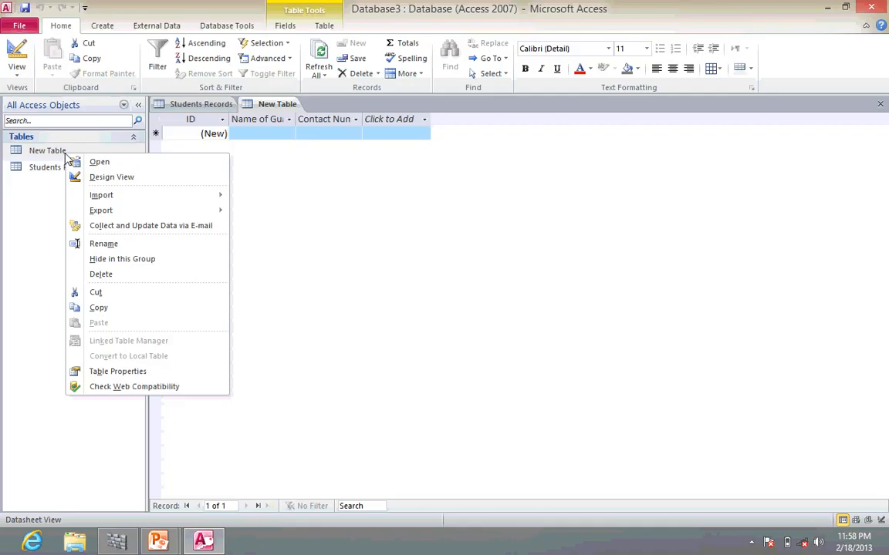
left_click(112, 245)
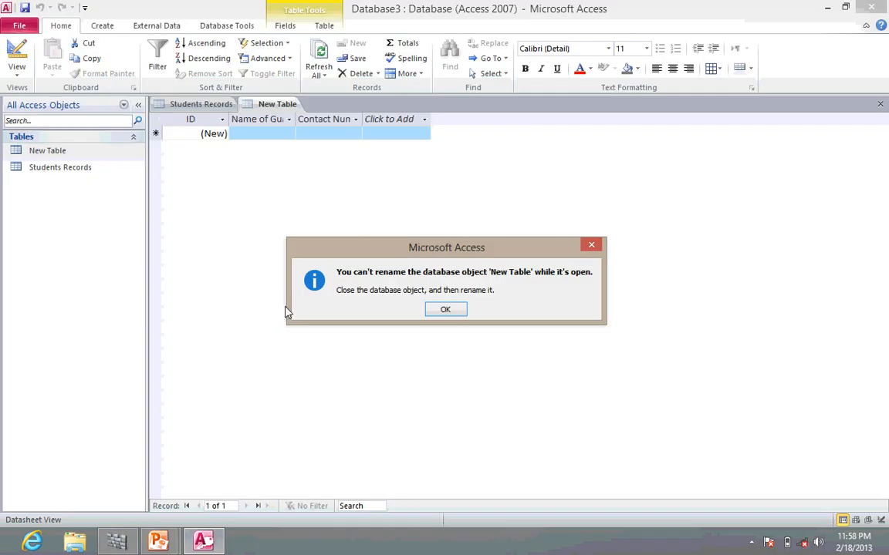
left_click(445, 310)
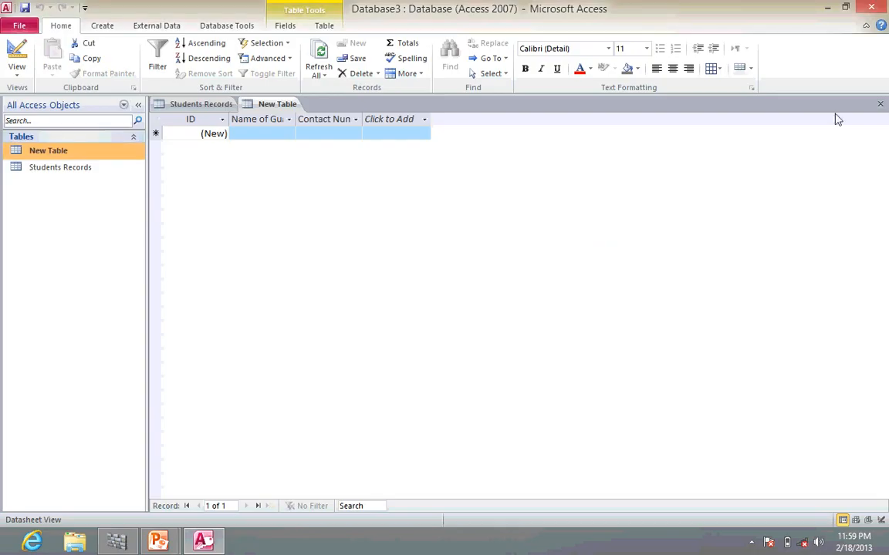
Close New Table to rename it as Guardians Table, and reopen it in Datasheet View.
left_click(881, 104)
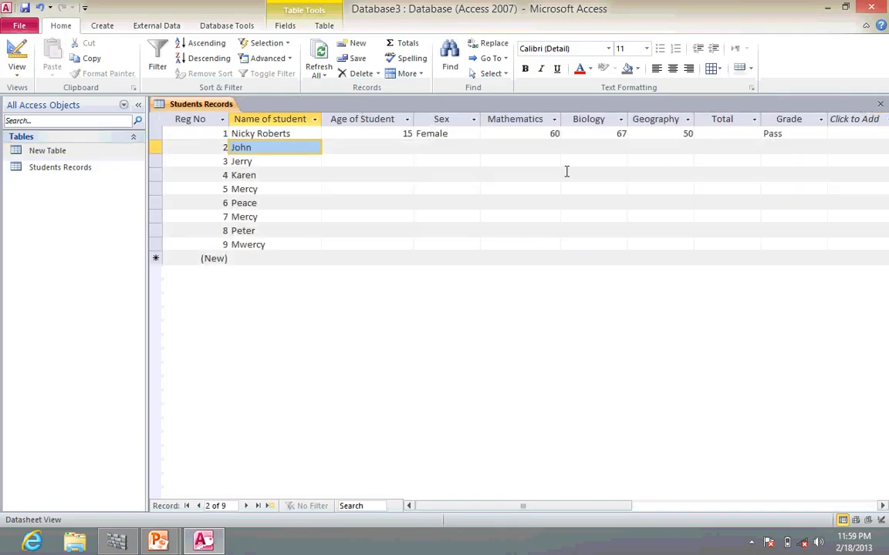
right_click(77, 152)
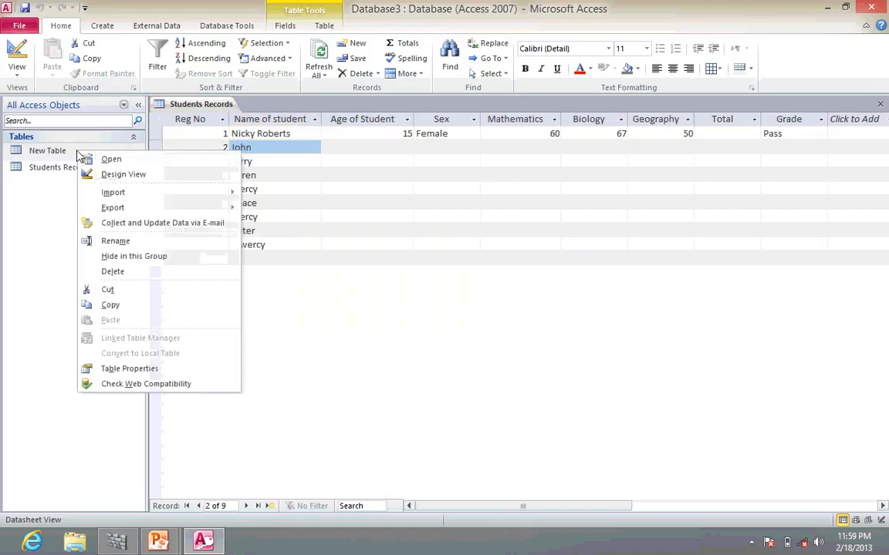
left_click(113, 241)
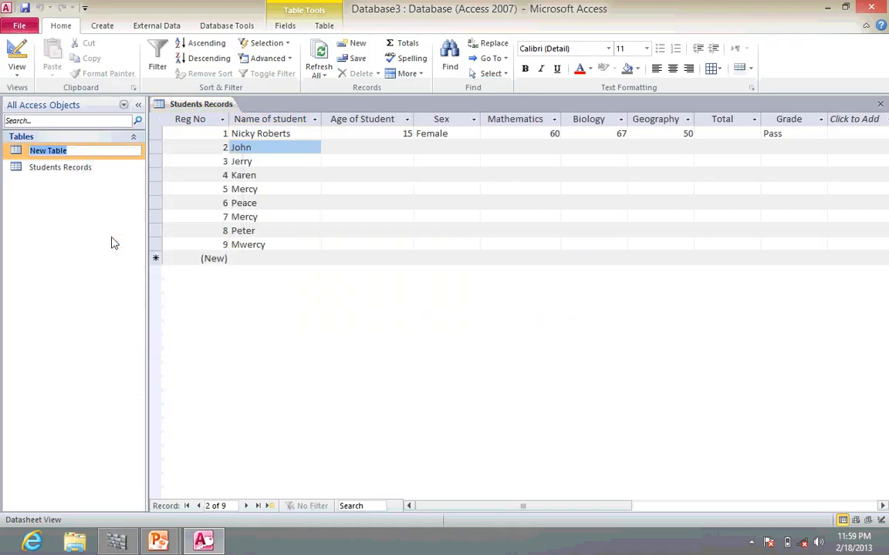
type("Gu")
key("BackSpace")
type("u")
type("r")
key("BackSpace")
key("BackSpace")
type("ua")
key("BackSpace")
key("BackSpace")
type("au")
key("BackSpace")
key("BackSpace")
type("uardians Table")
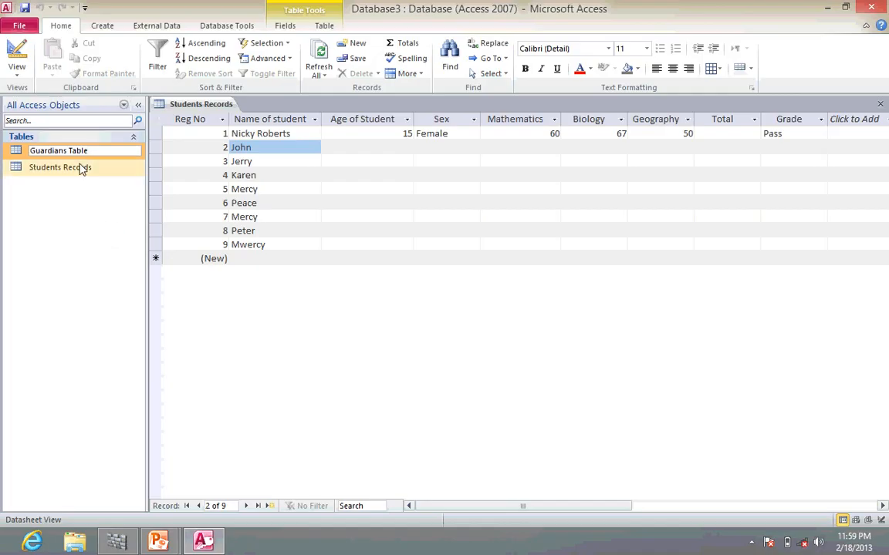
left_click(68, 195)
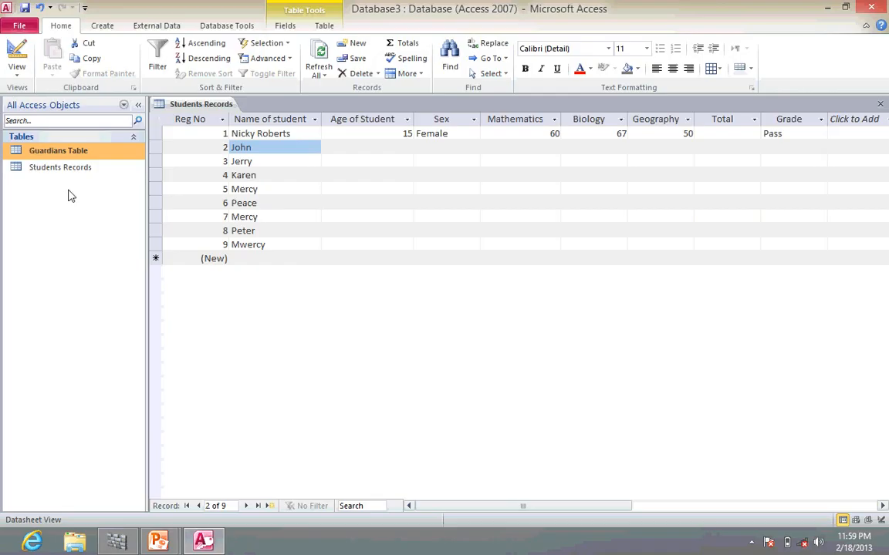
double_click(68, 151)
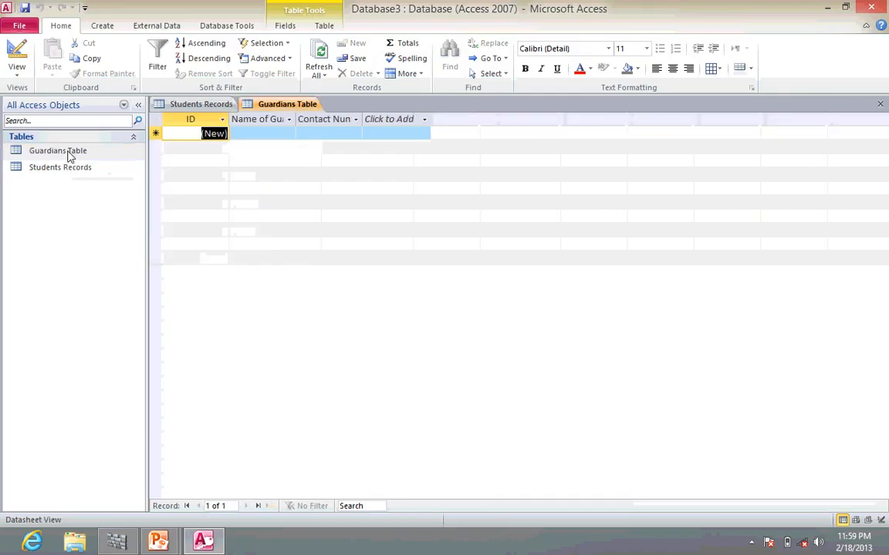